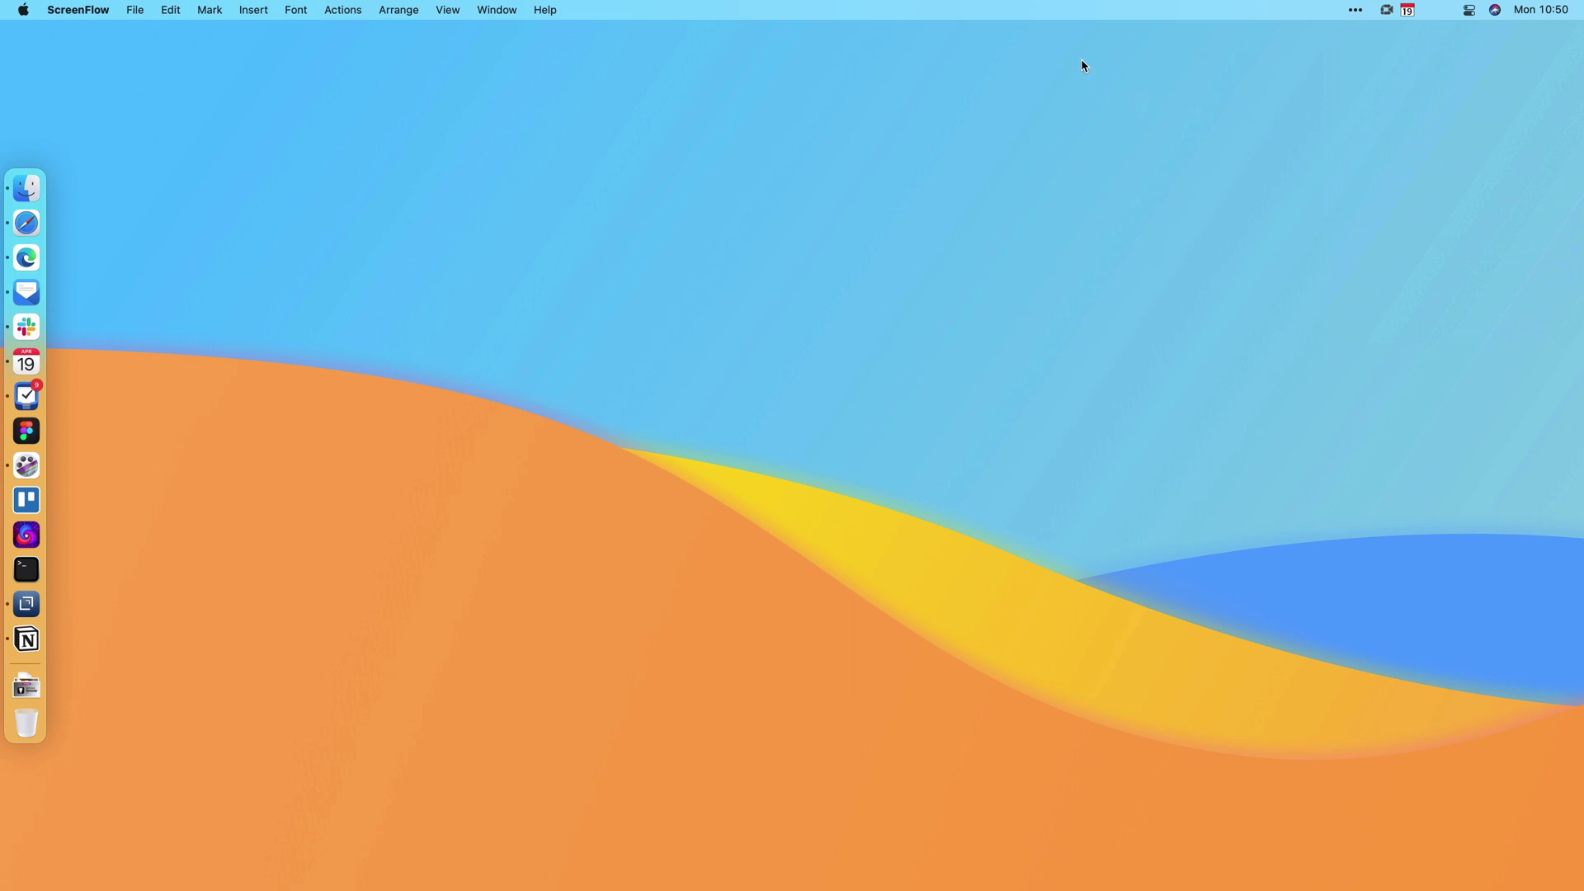
Step: Open Bartender 4 Preferences from the ••• menu bar icon, landing on General settings
mouse_move(1102, 14)
left_click(1361, 14)
left_click(1372, 33)
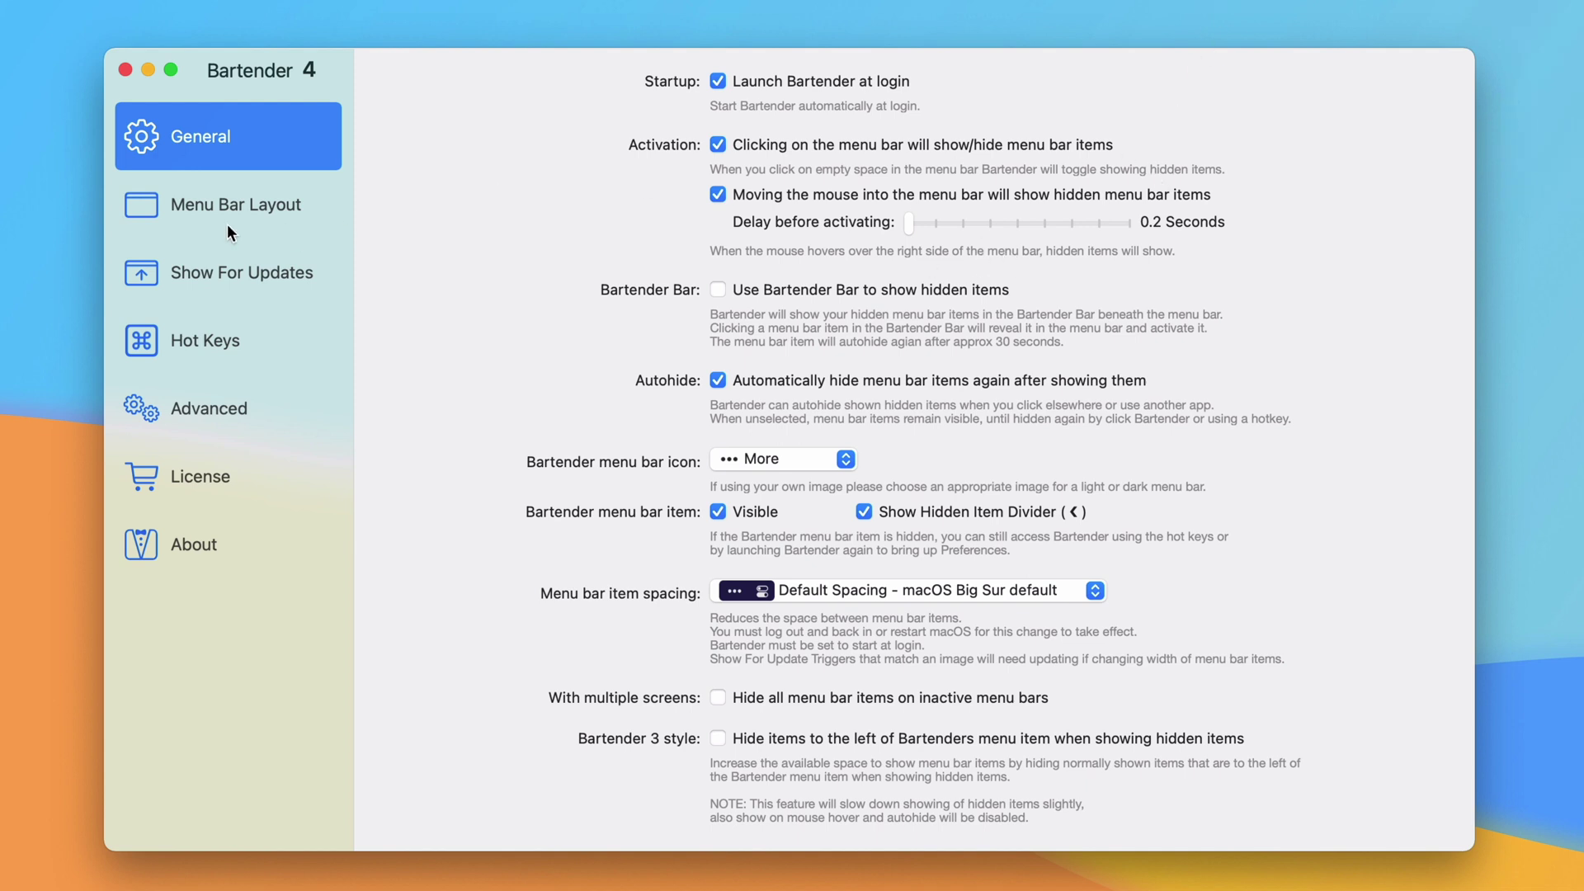
left_click(201, 210)
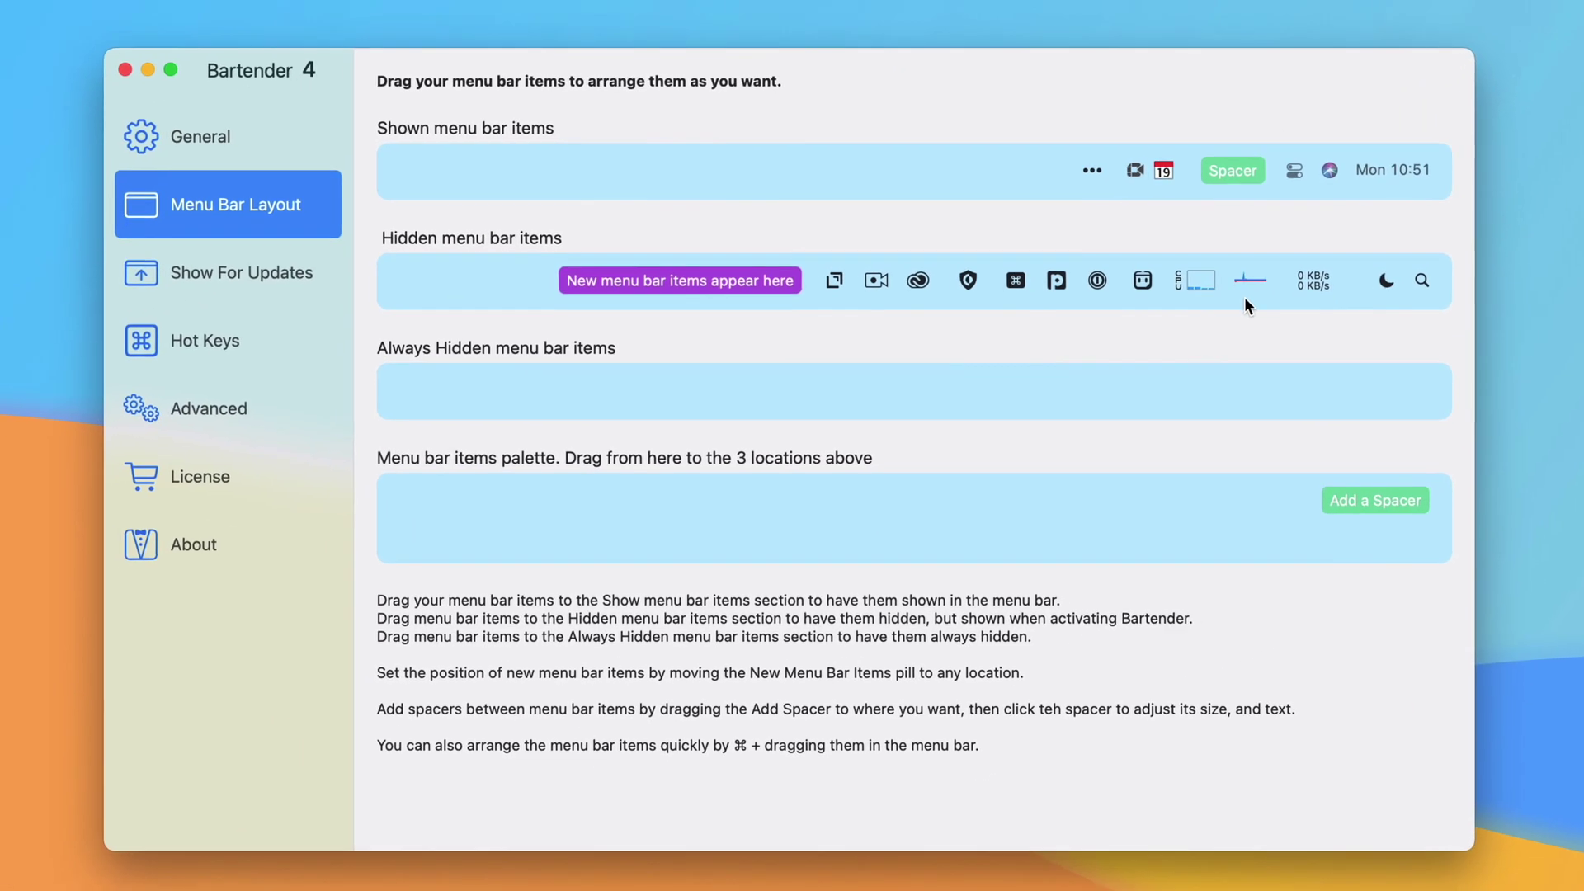
left_click(217, 137)
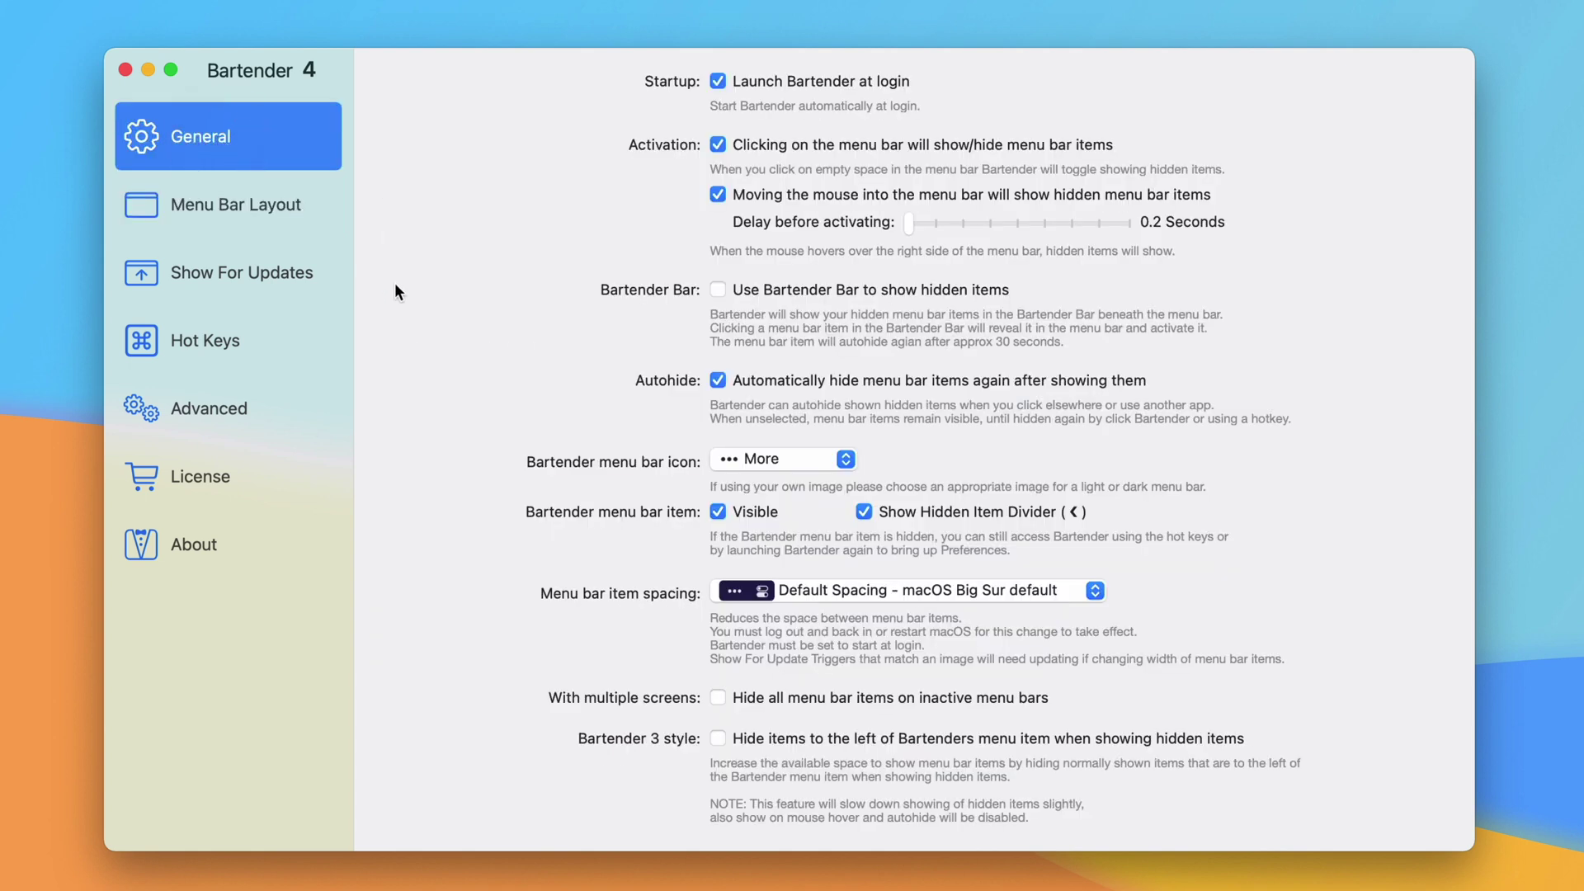
Step: Review the menu bar item spacing choices, keep Default Spacing, and go to Show For Updates
left_click(874, 584)
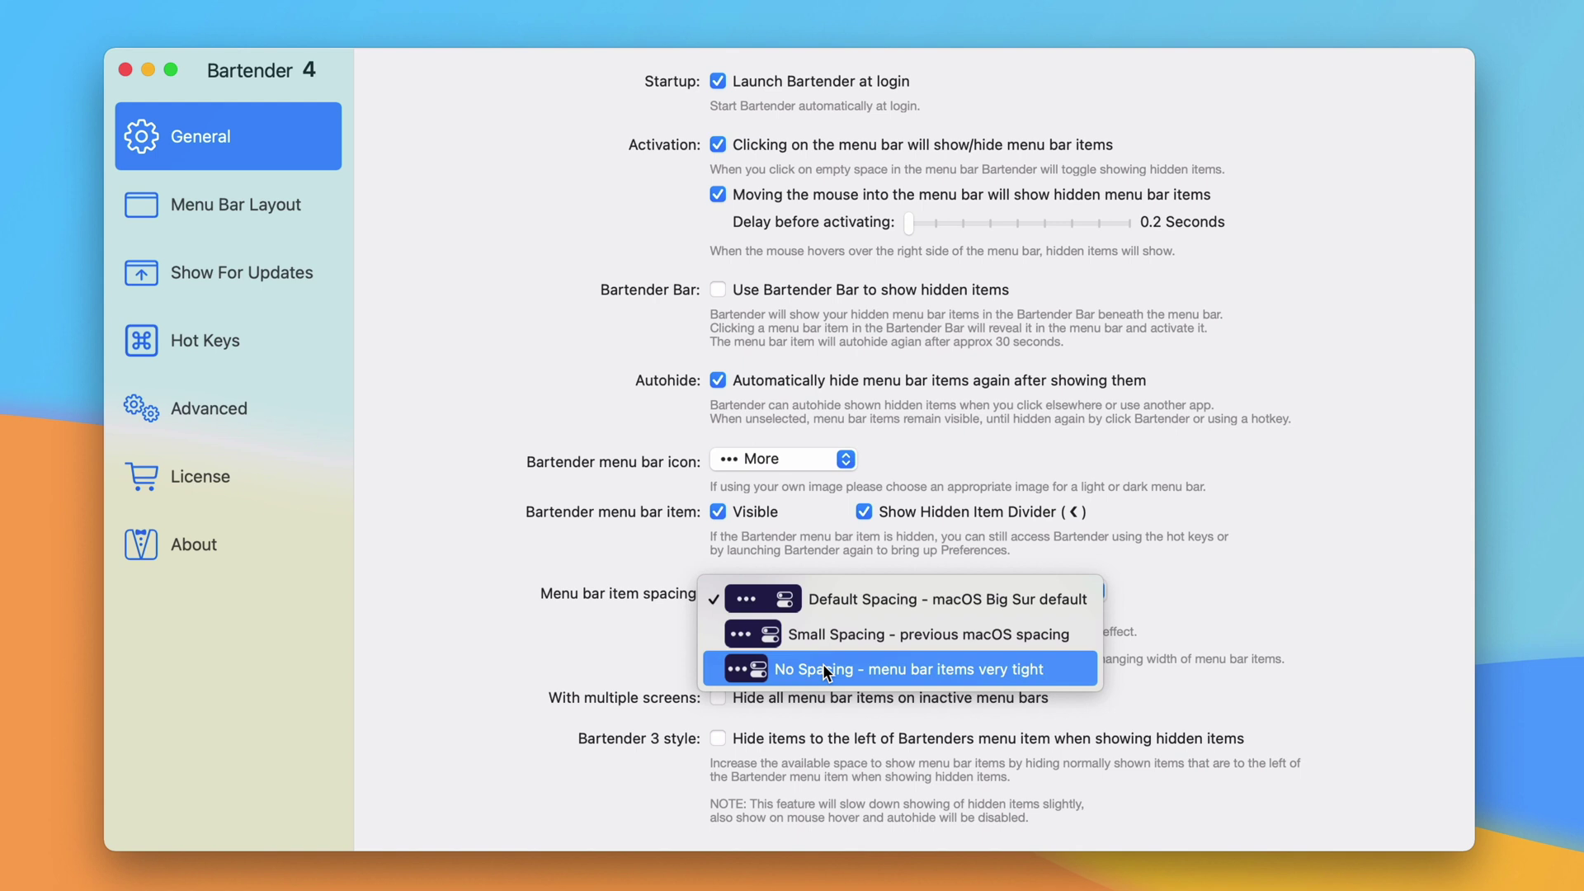
left_click(574, 364)
left_click(248, 276)
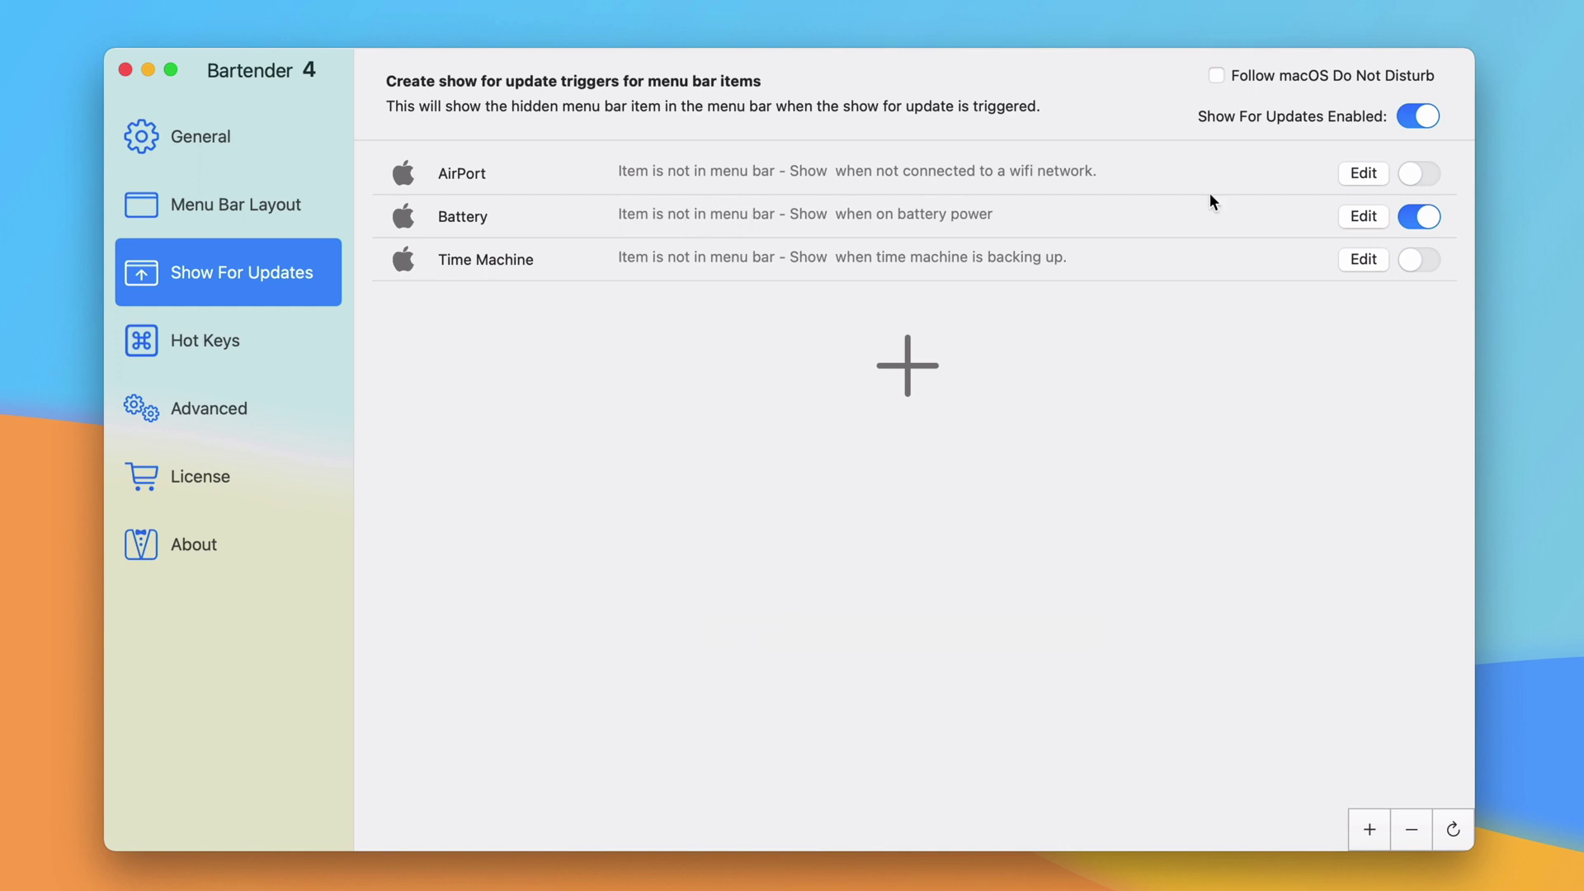
left_click(1364, 216)
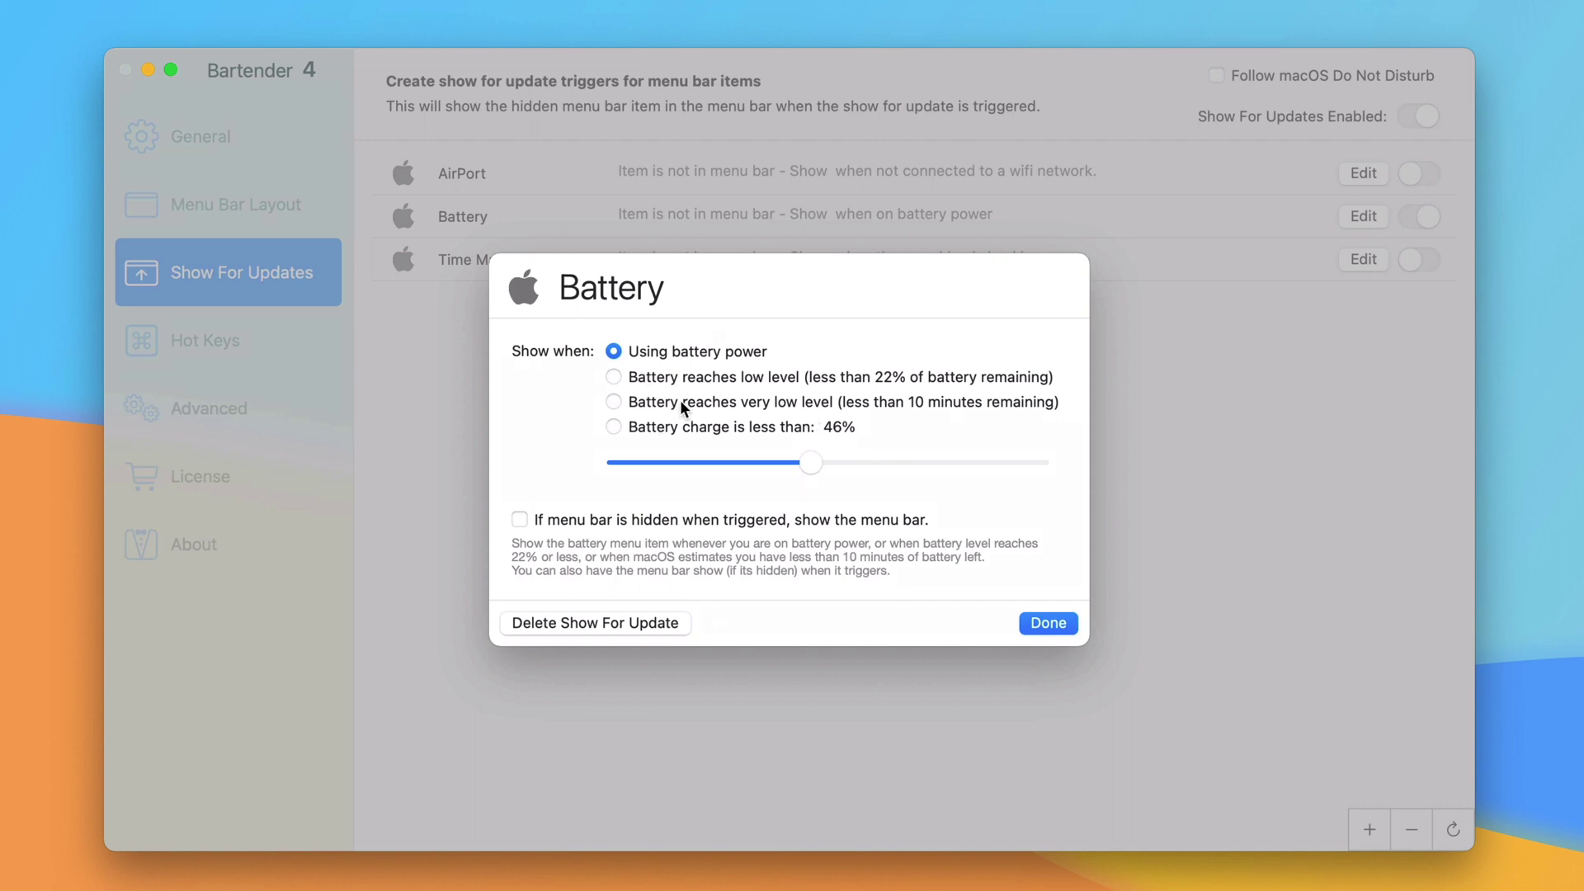
left_click(613, 377)
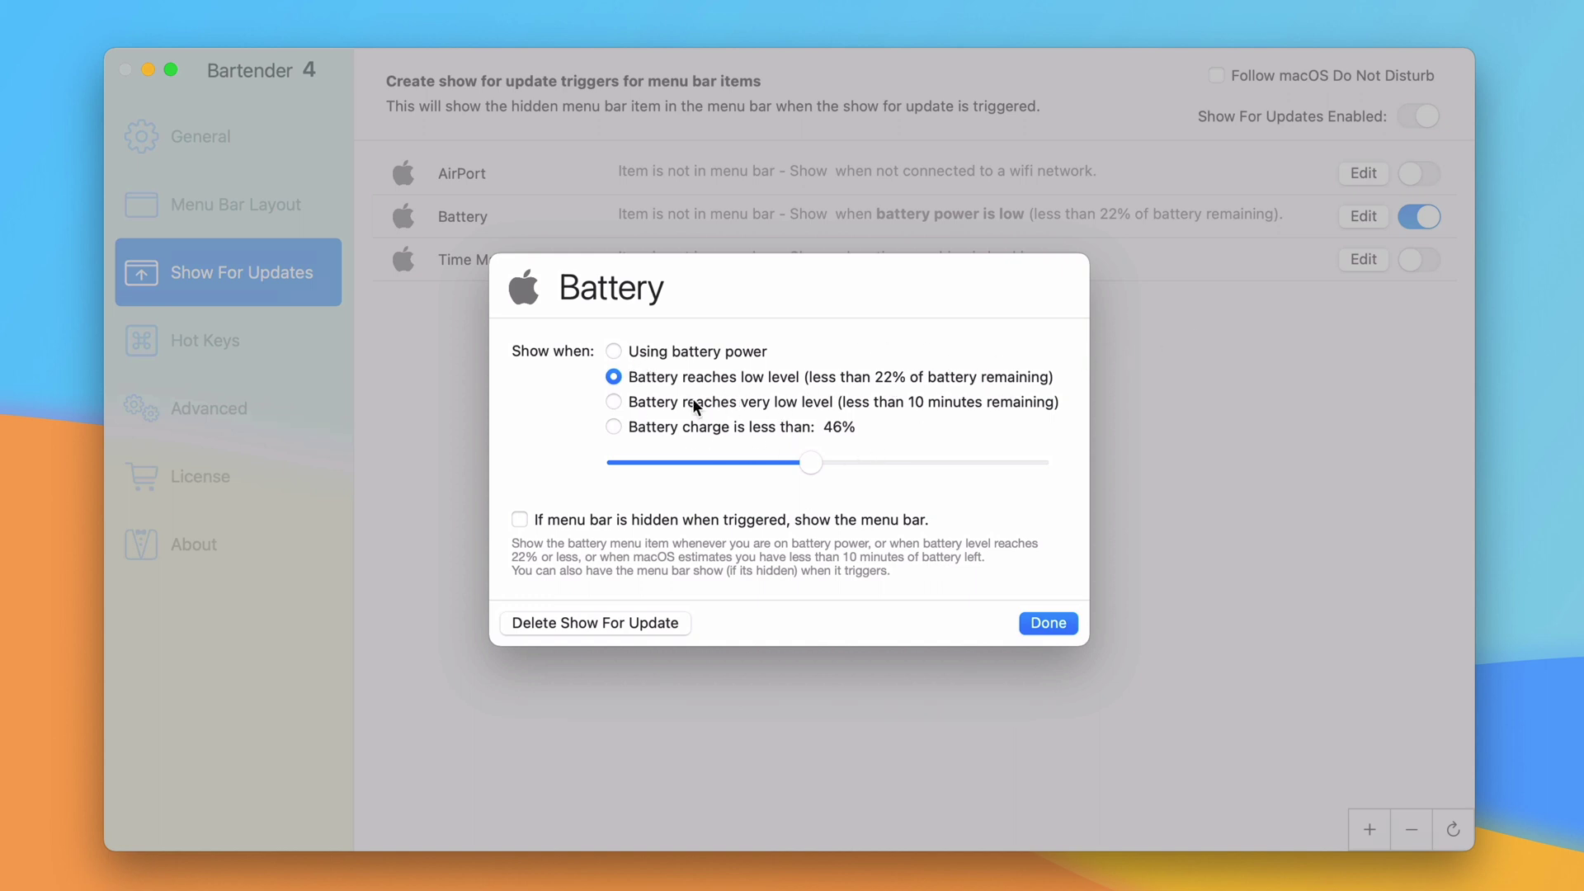
left_click_drag(815, 462, 776, 462)
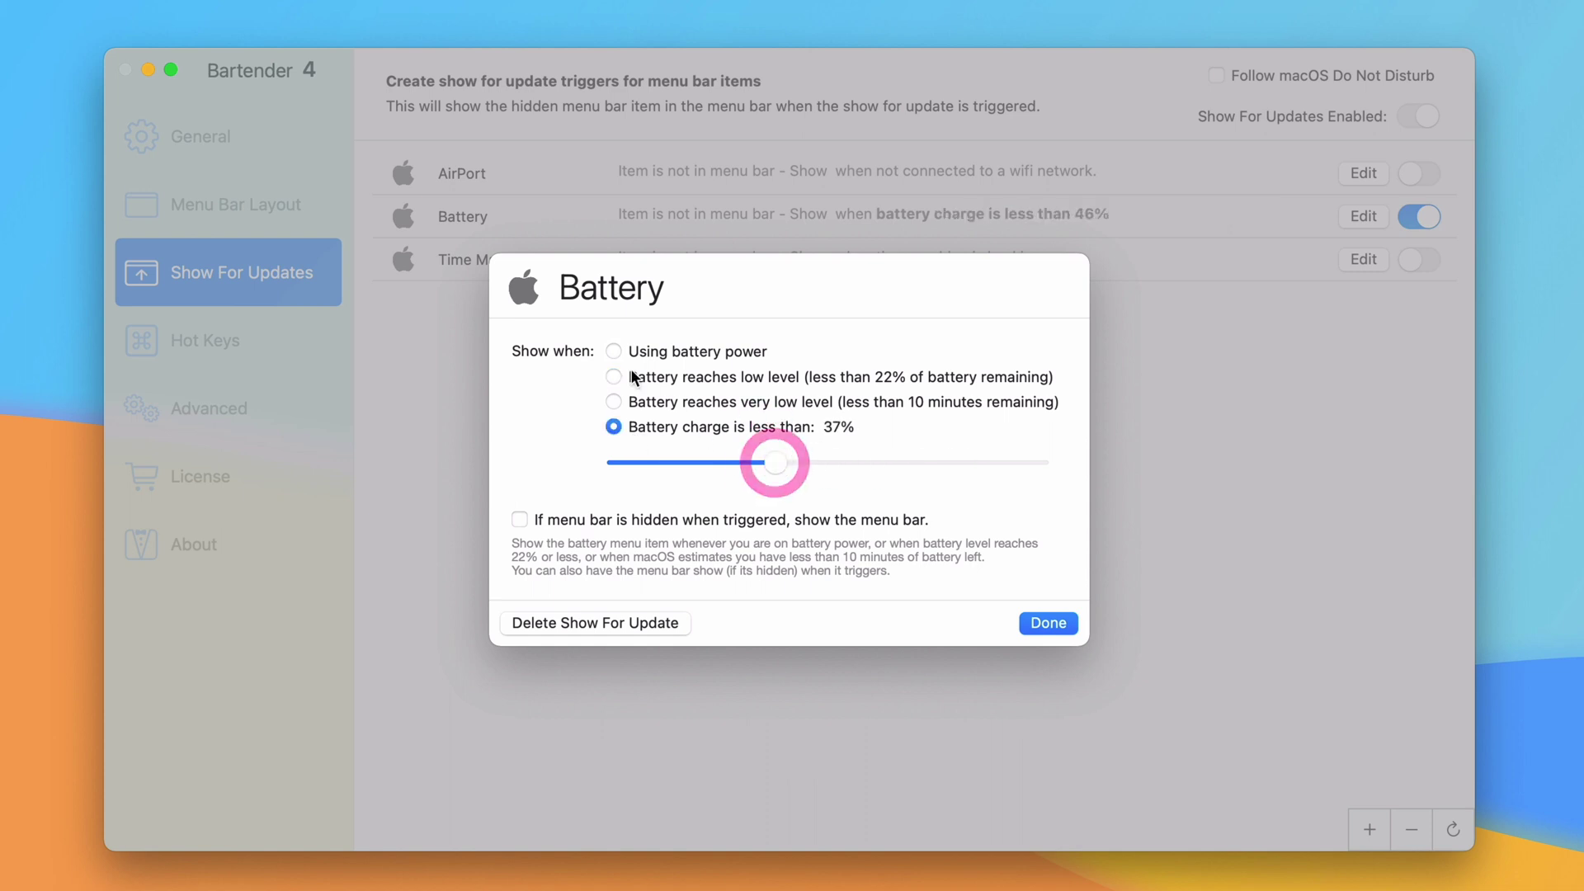
left_click(613, 350)
left_click(1028, 622)
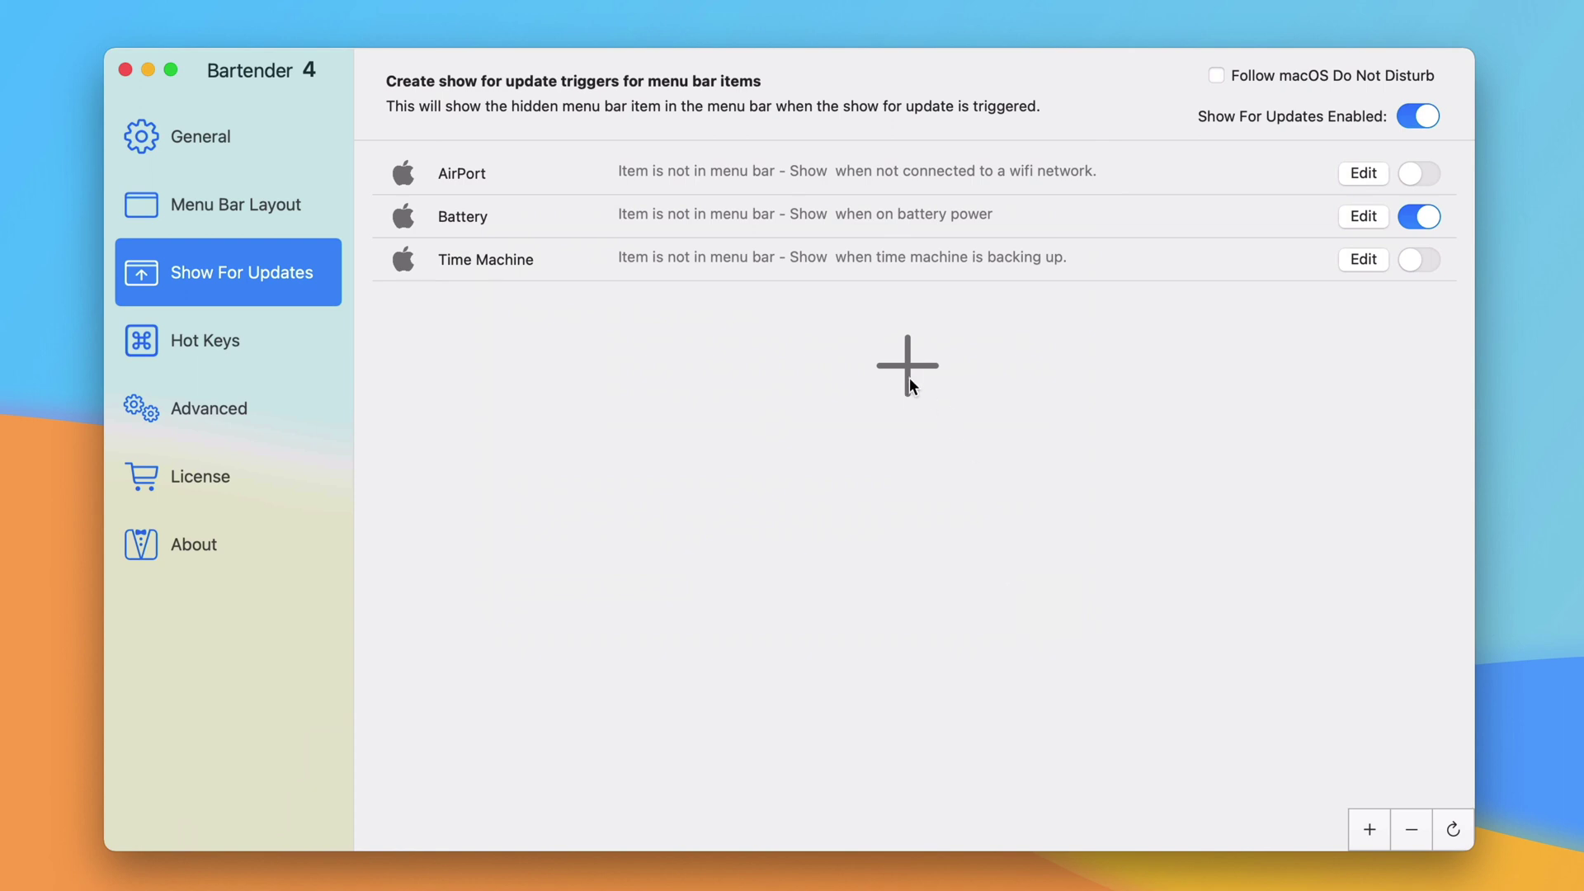
Step: Add a new show-for-update trigger for Creative Cloud
left_click(905, 372)
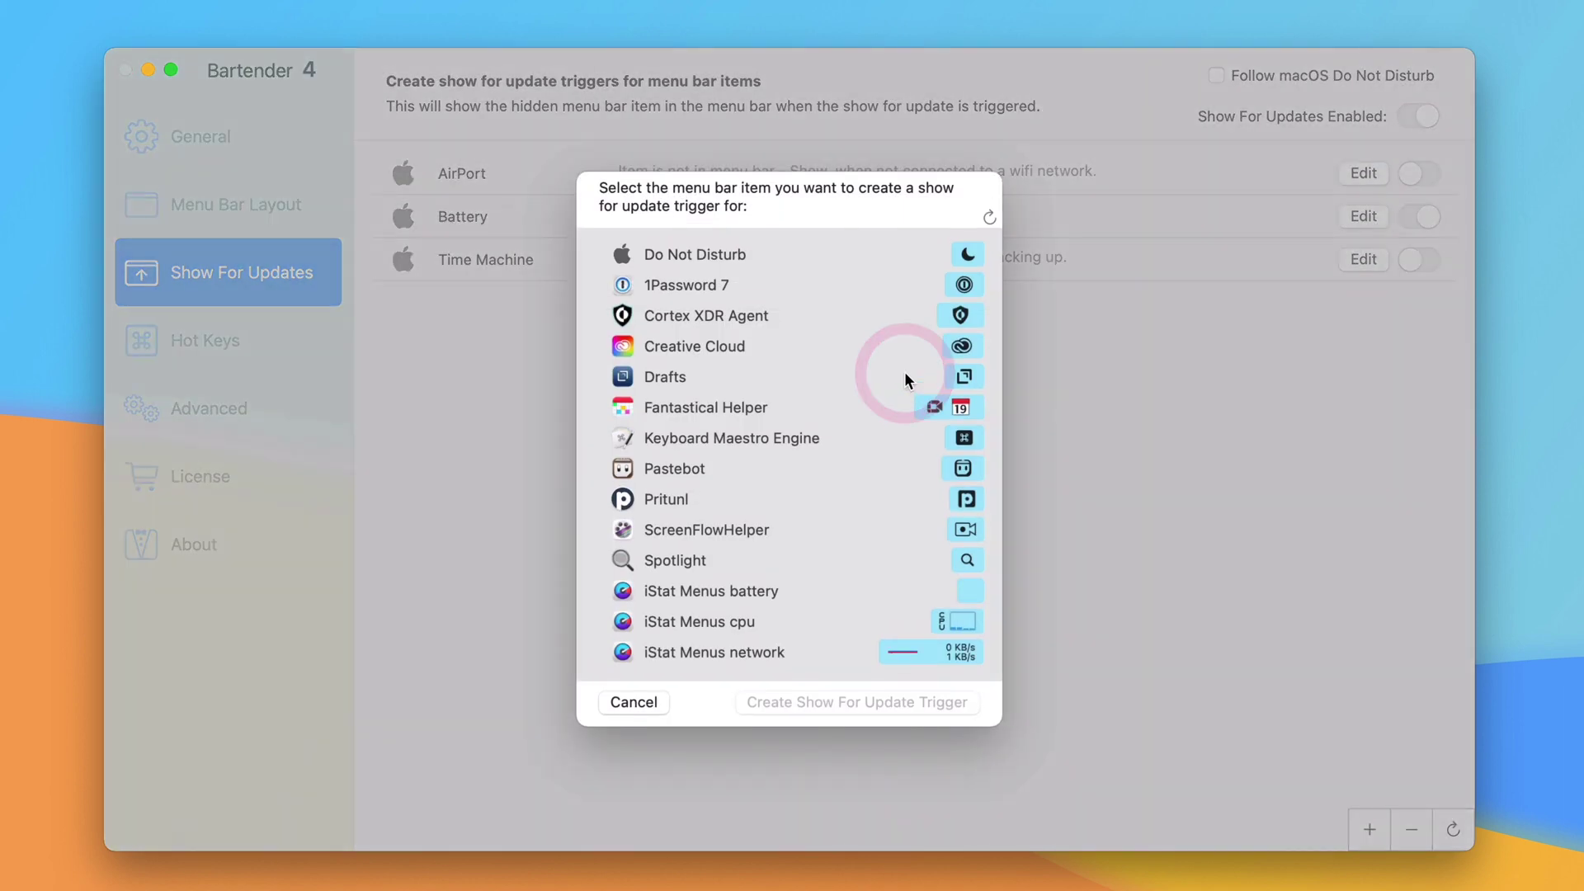
left_click(699, 346)
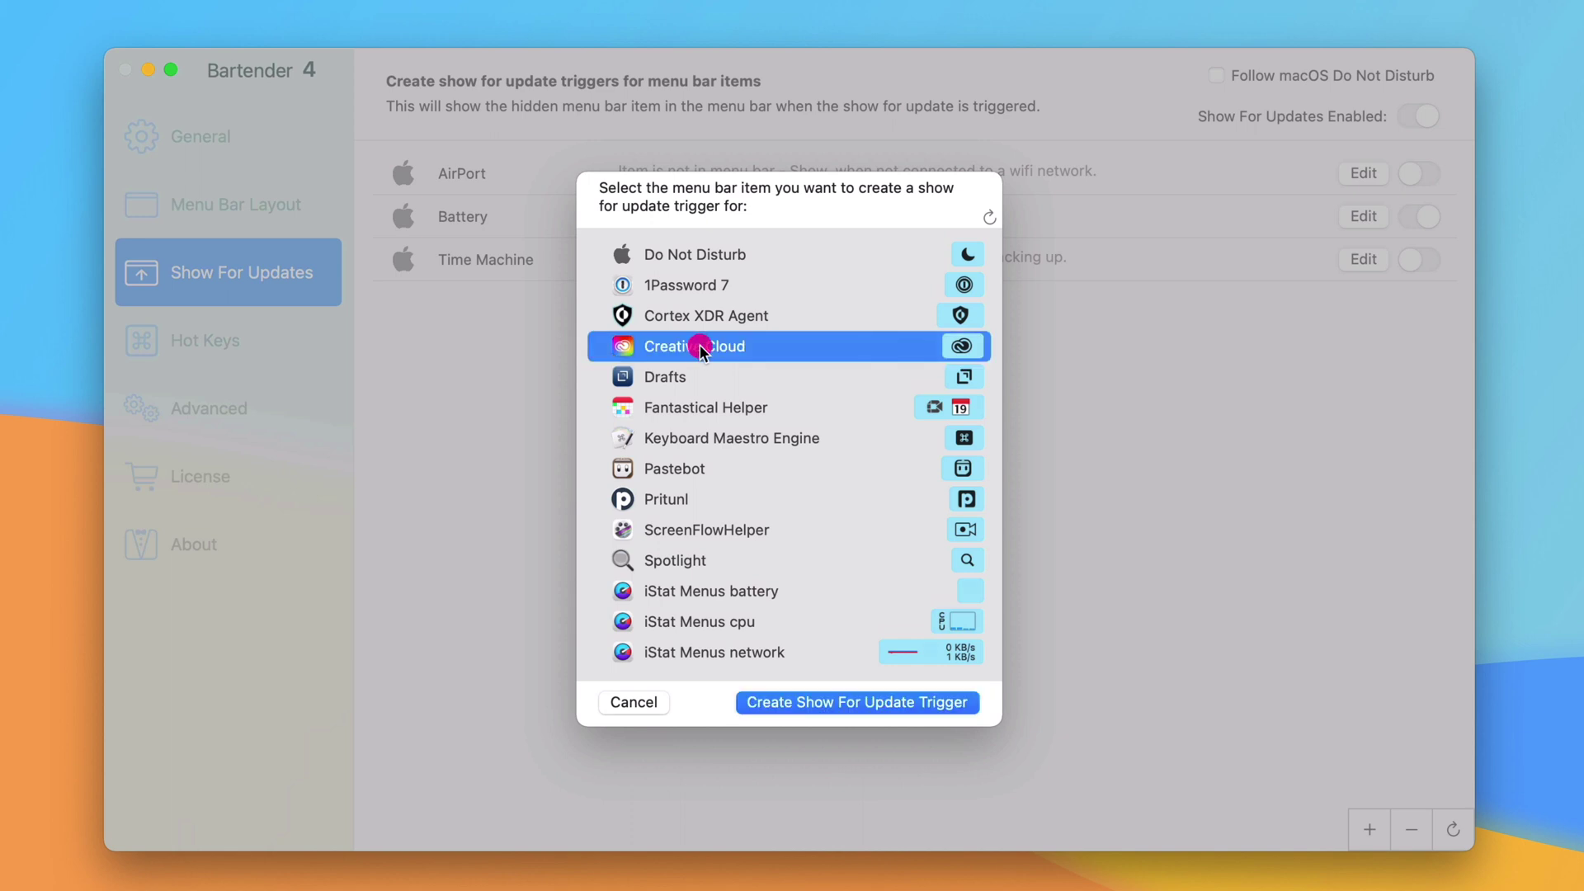
left_click(861, 703)
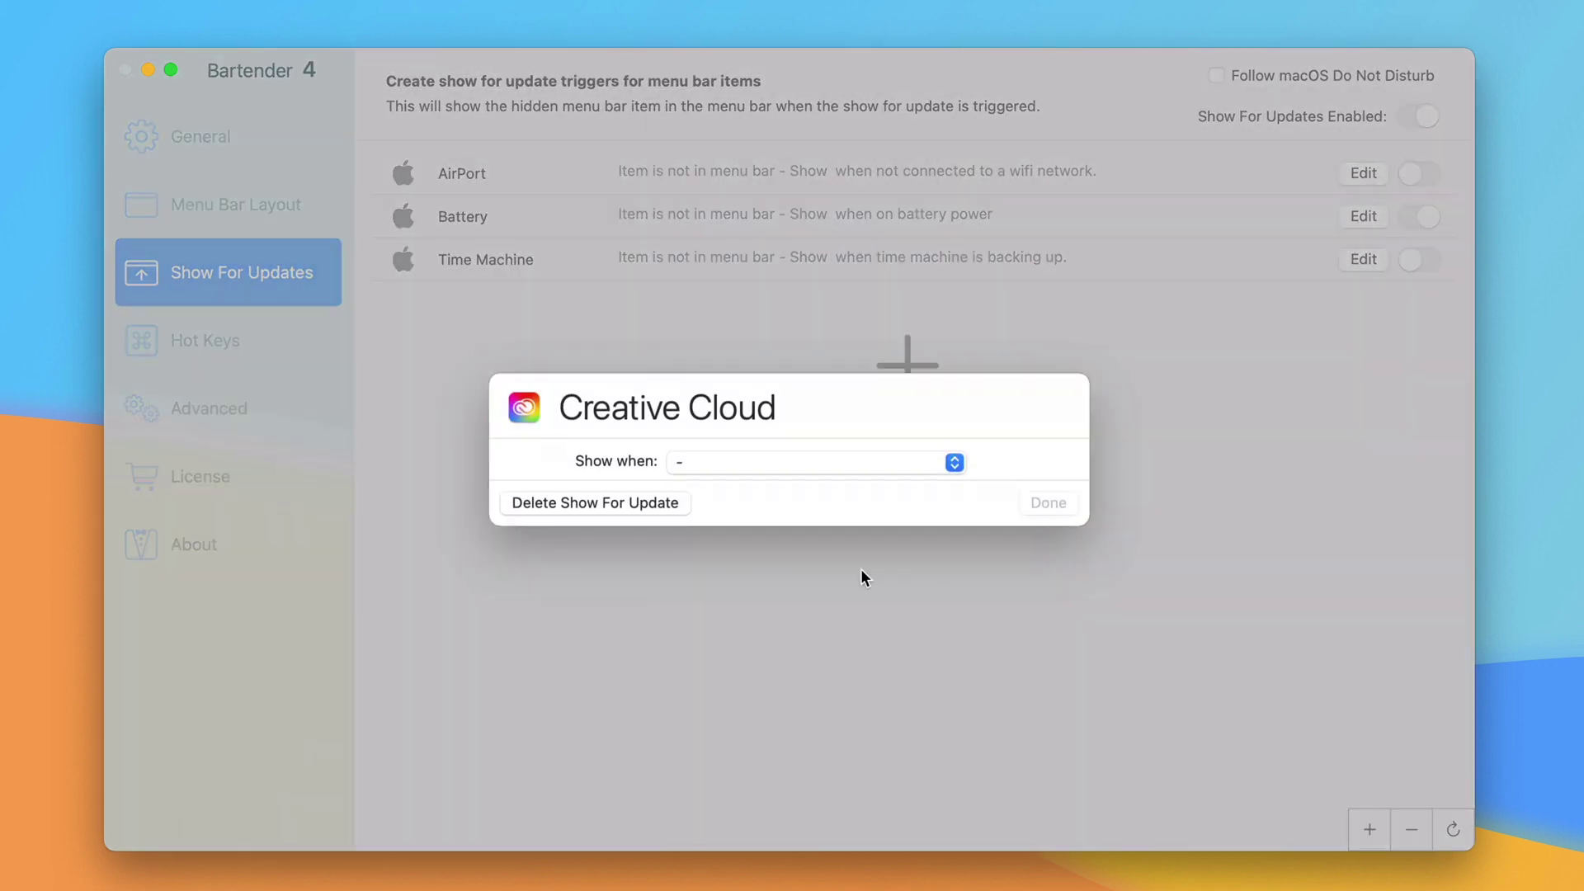
Step: Make the Creative Cloud trigger compare against a saved image, show for 15 Seconds, and save it
left_click(802, 462)
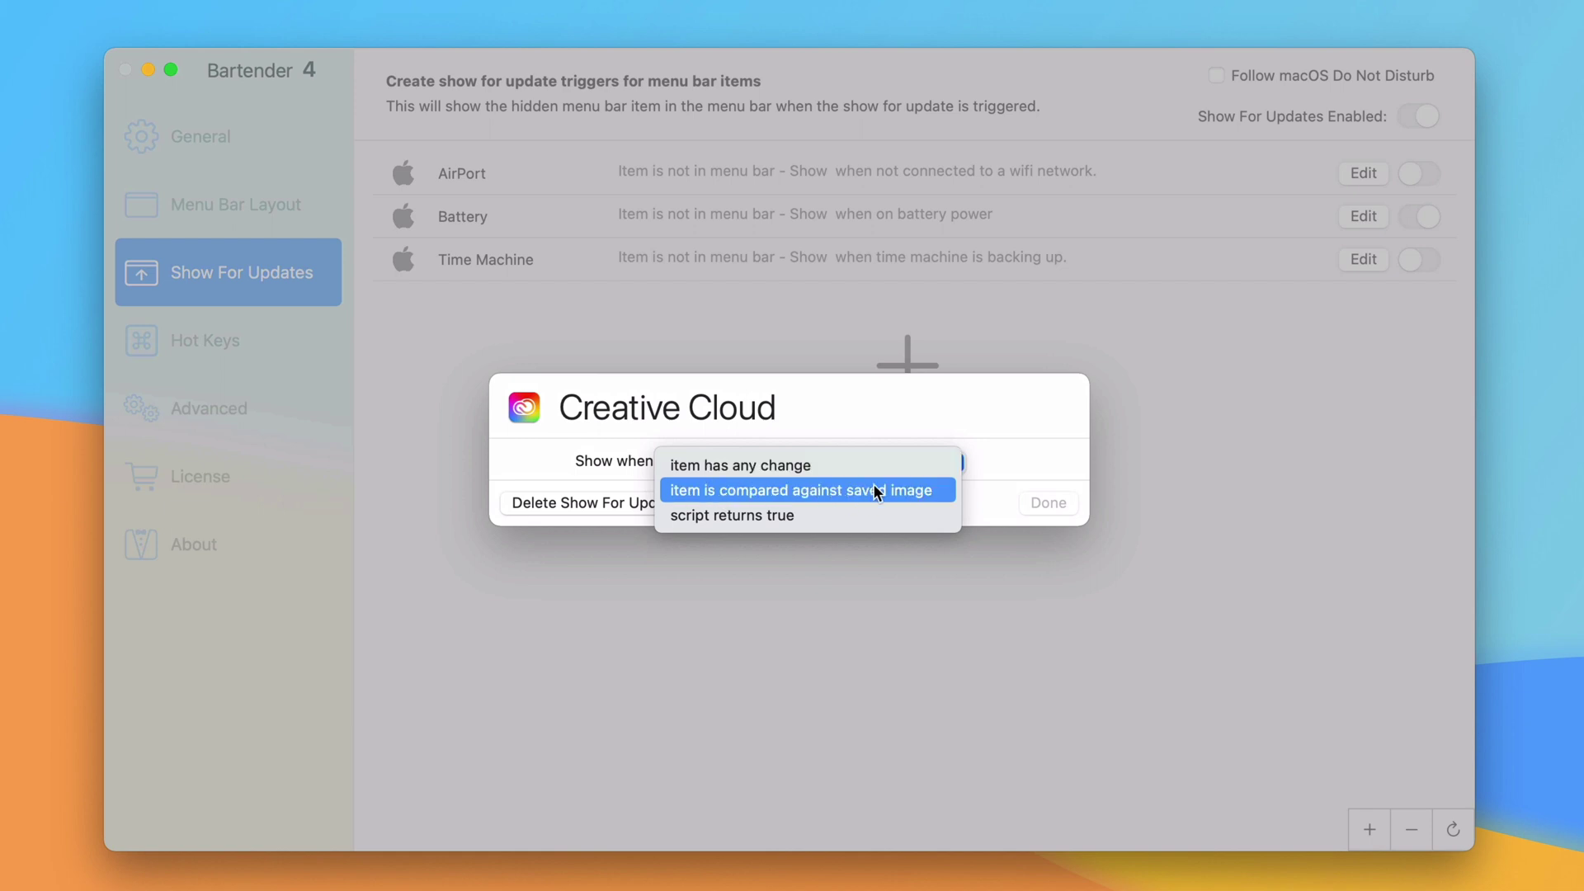
left_click(750, 513)
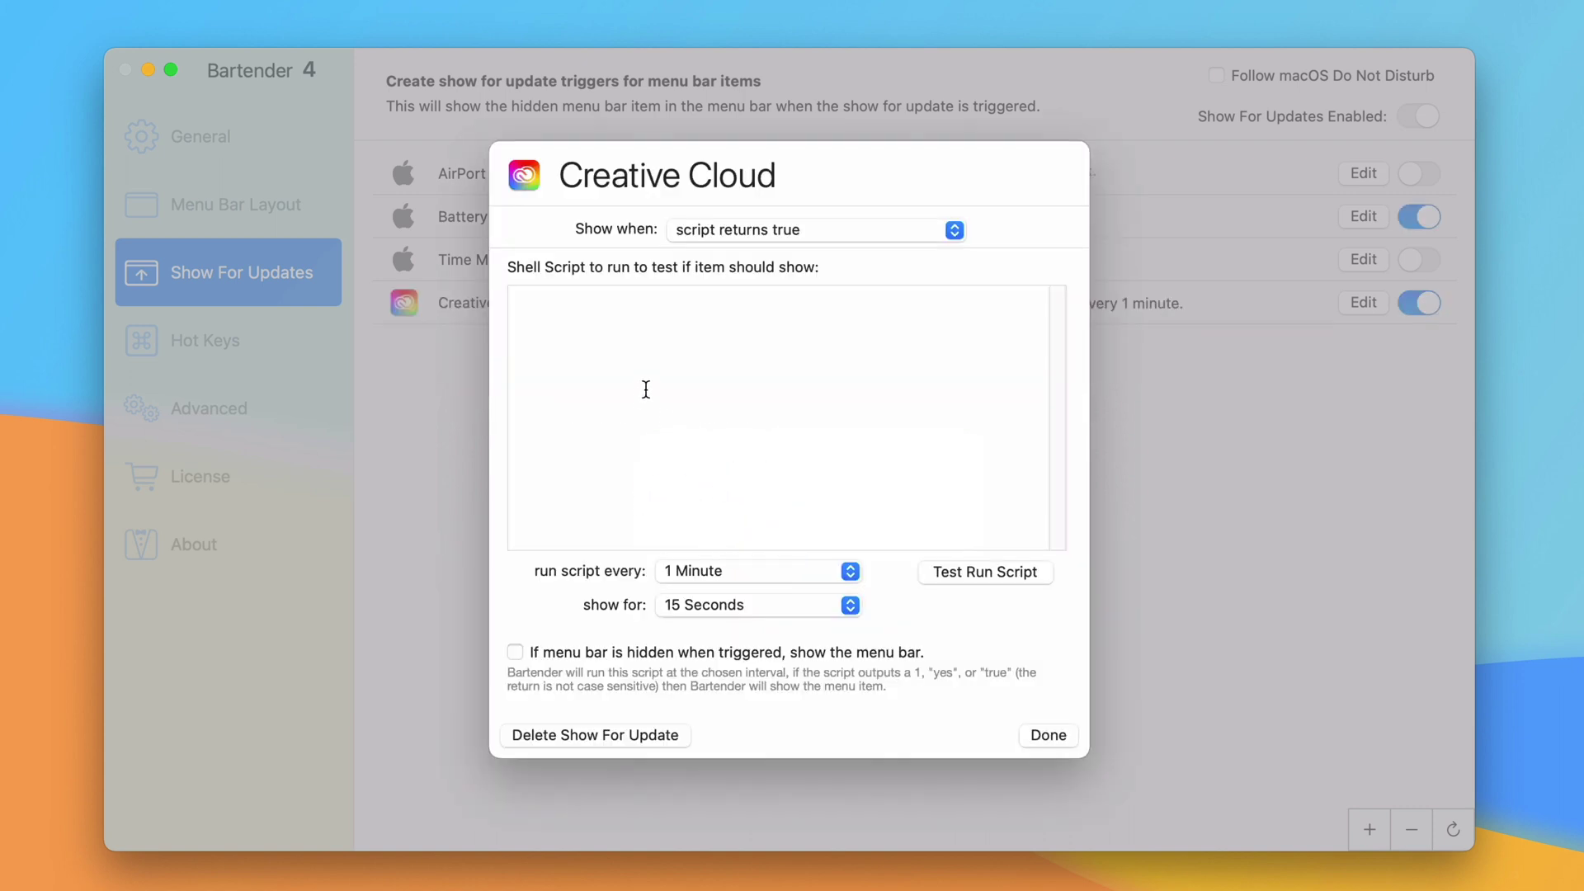
left_click(779, 229)
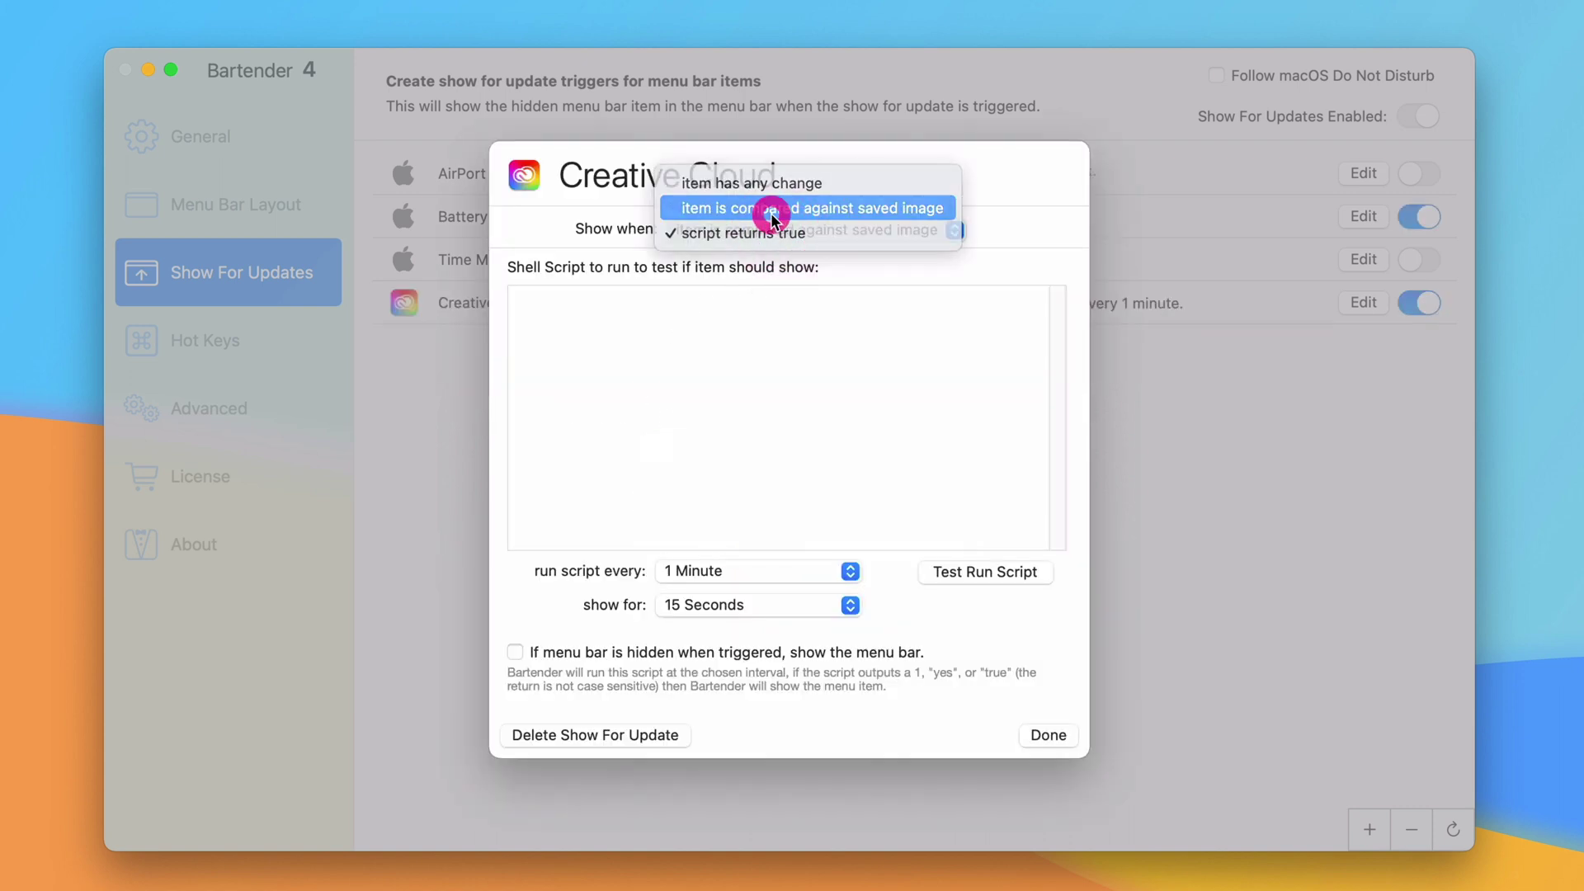
left_click(771, 215)
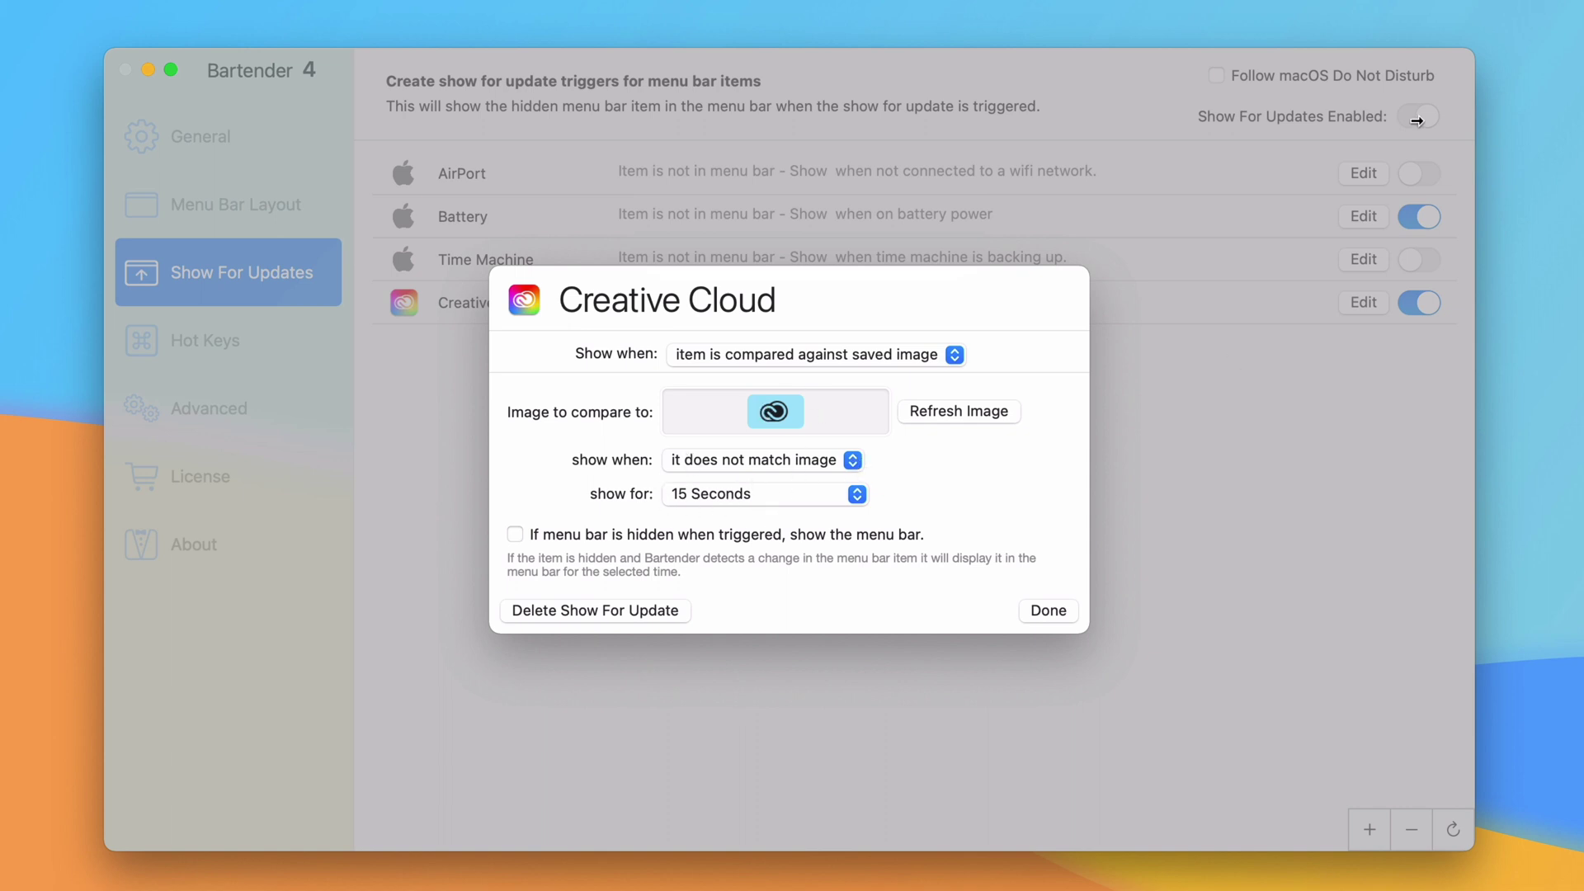
left_click(792, 496)
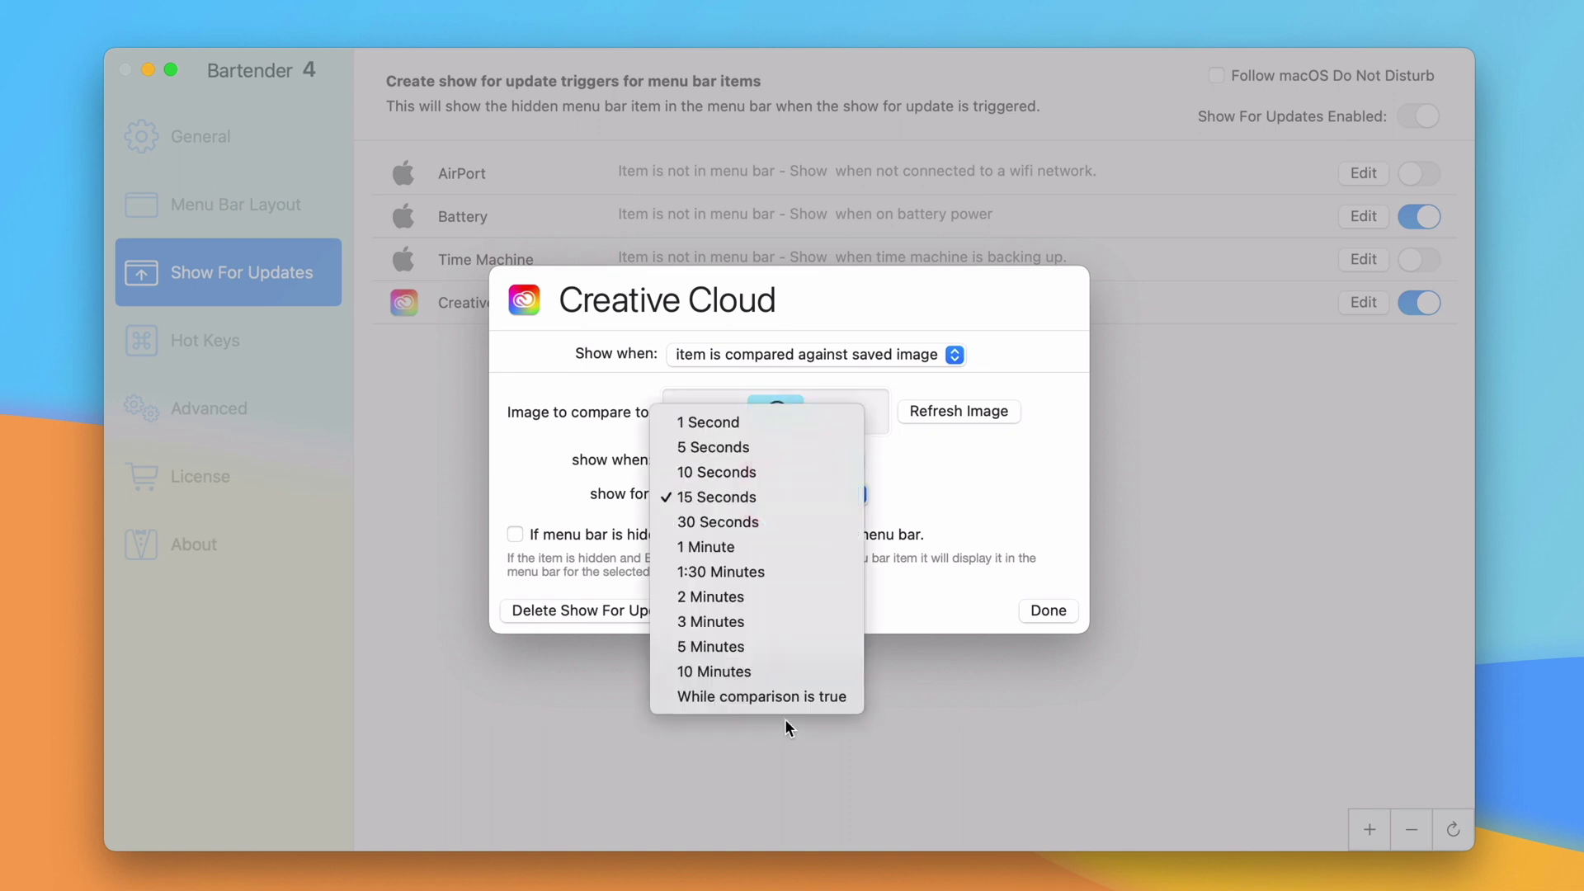
left_click(989, 473)
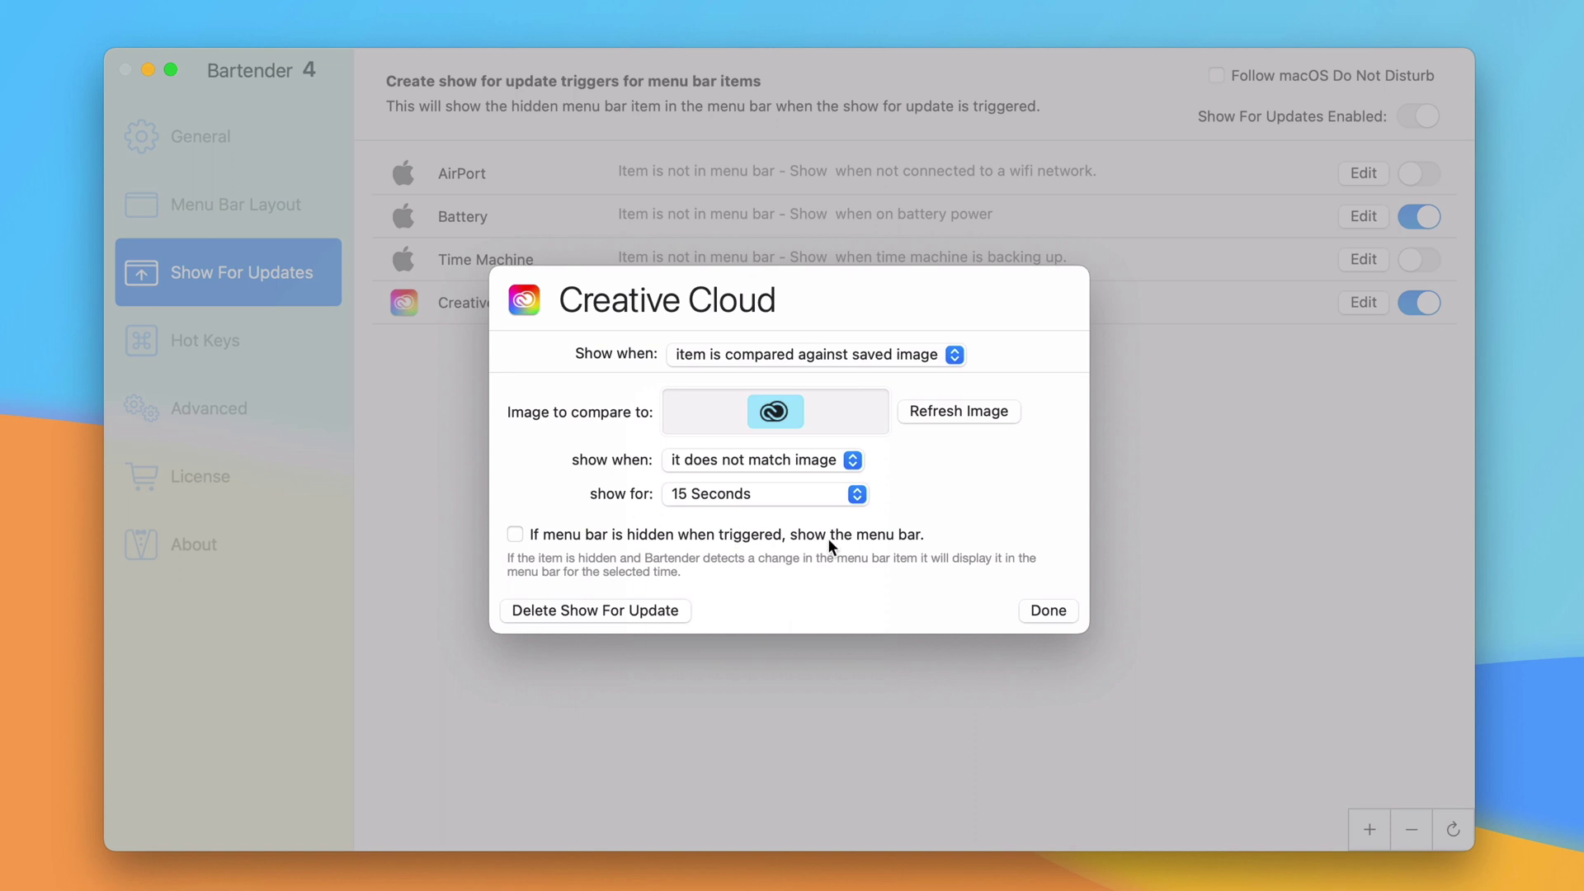
left_click(1047, 613)
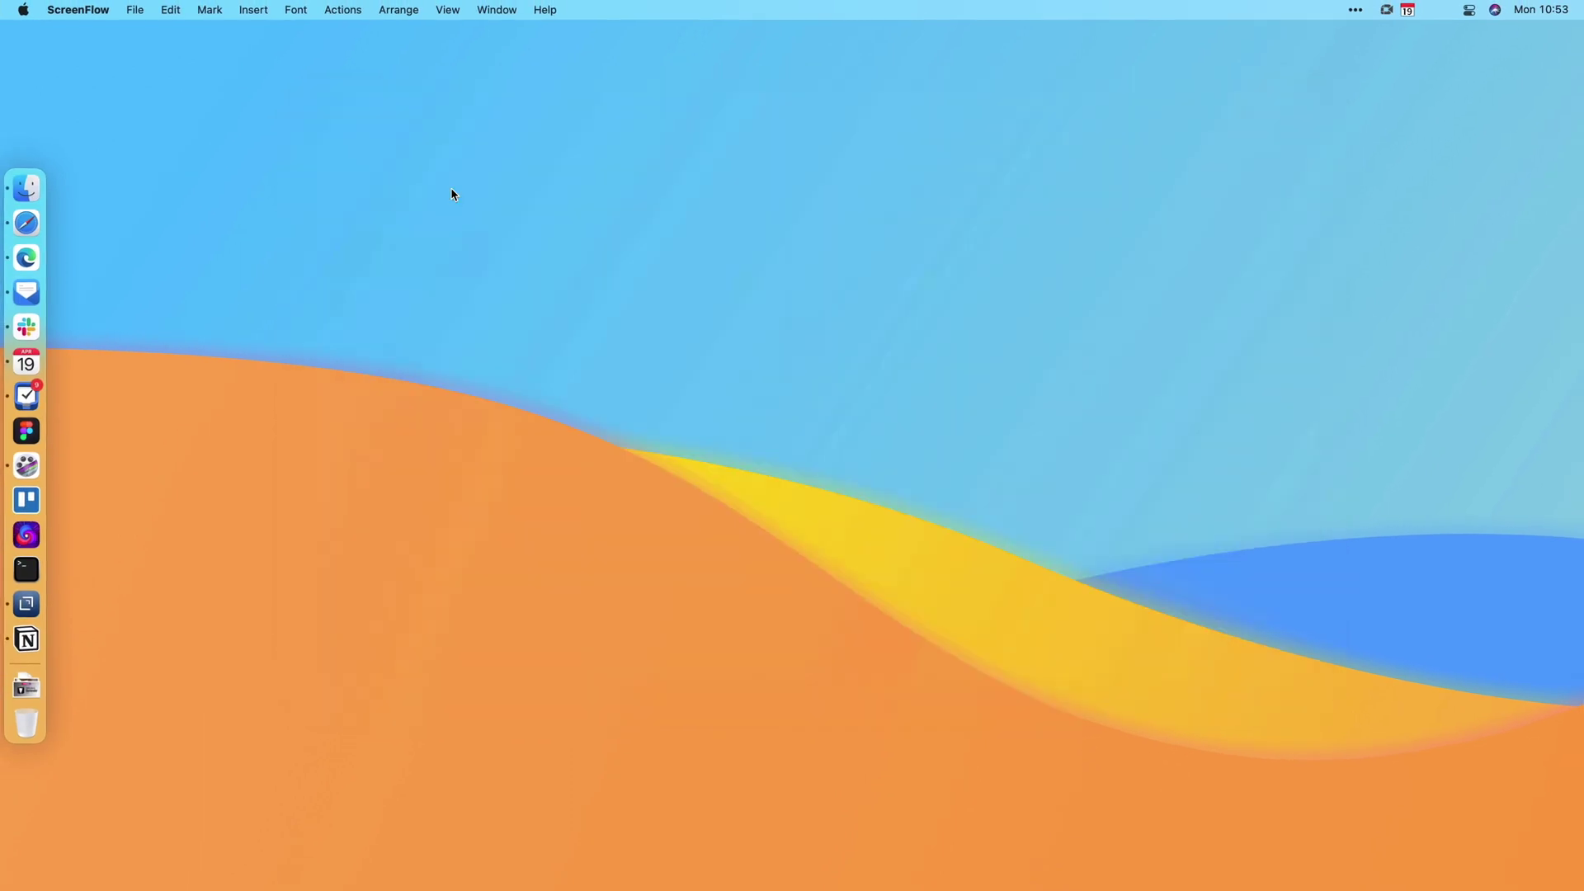
Step: Open Bartender's menu bar quick search with the Ctrl+Option+Command+Space hotkey
key("ctrl+alt+super+space")
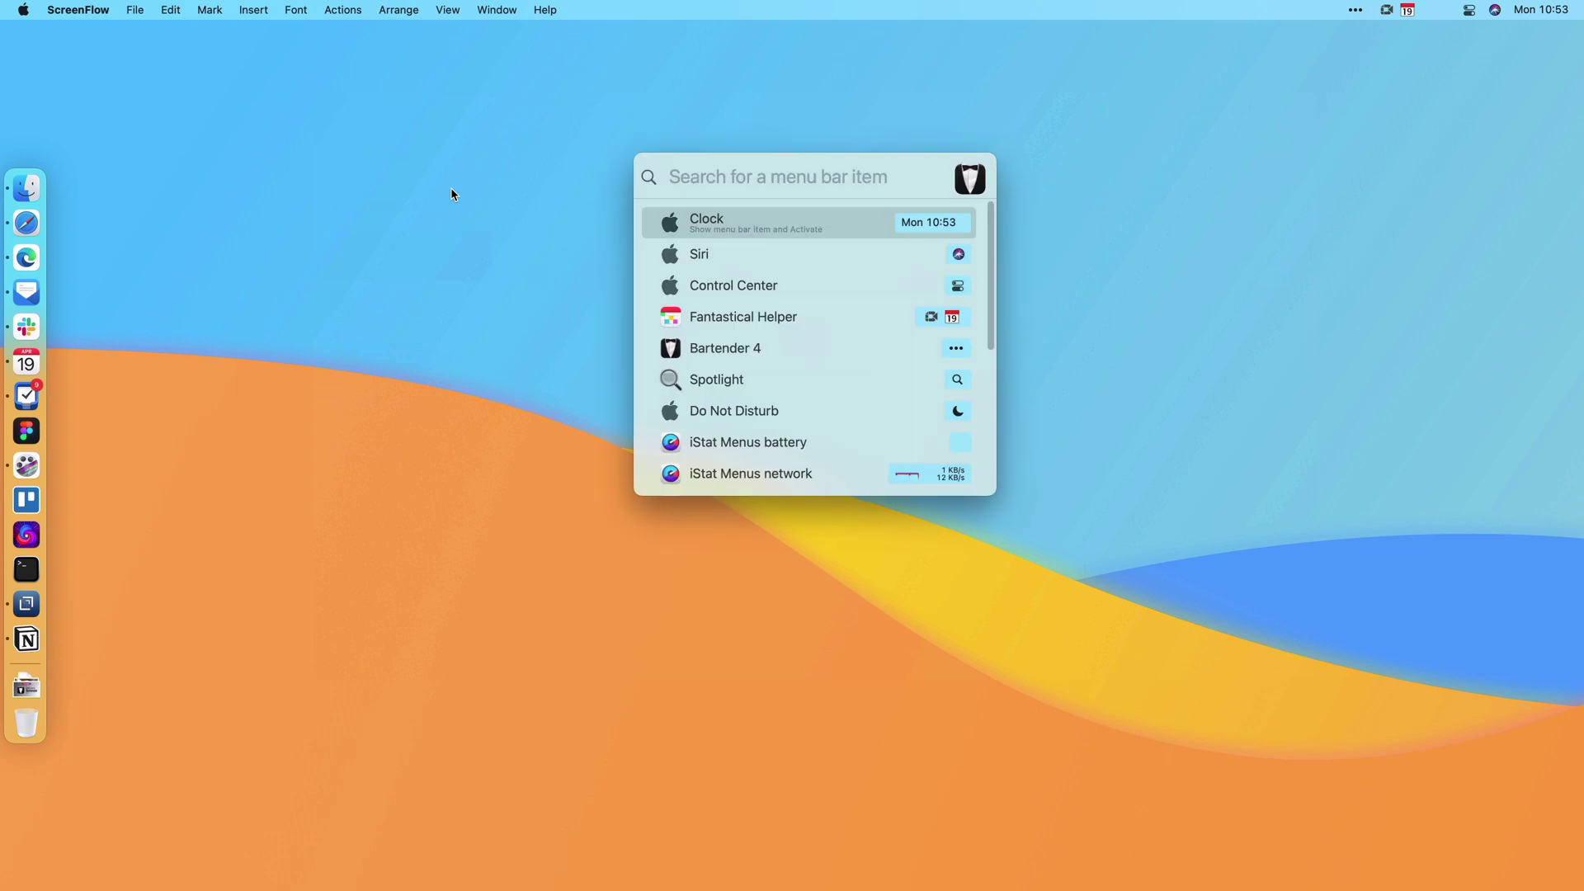
Step: Search 'paste' in quick search to open Pastebot, close it, then reopen quick search
key("Down")
key("Down")
key("Down")
key("Down")
key("Down")
key("Down")
key("Down")
key("Down")
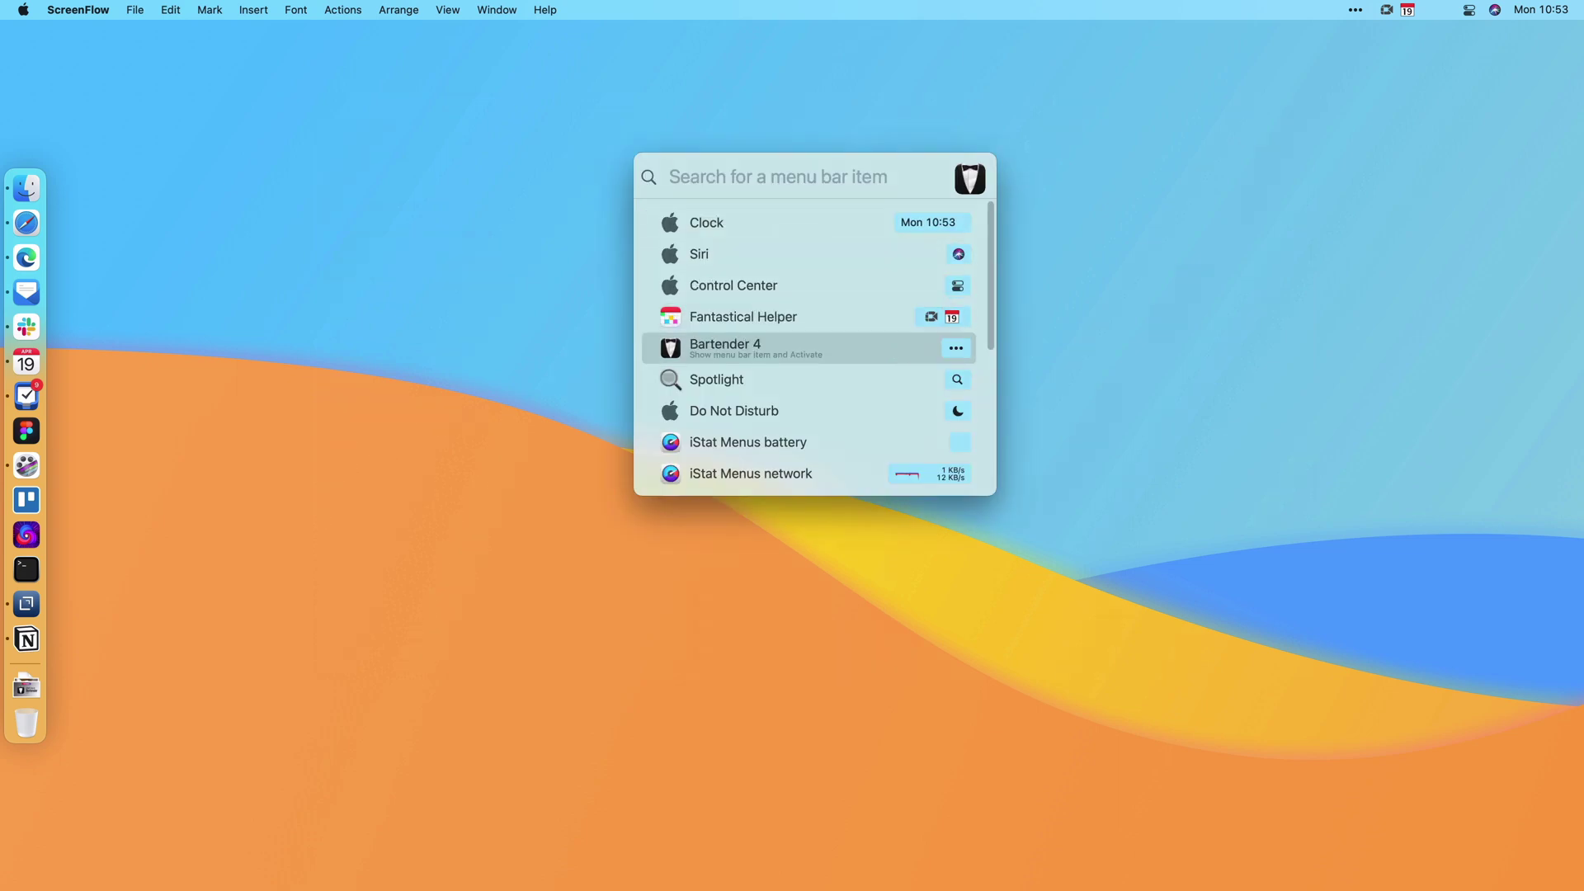
key("Up")
key("Up")
key("Up")
key("Up")
key("Up")
key("Up")
key("Up")
key("Up")
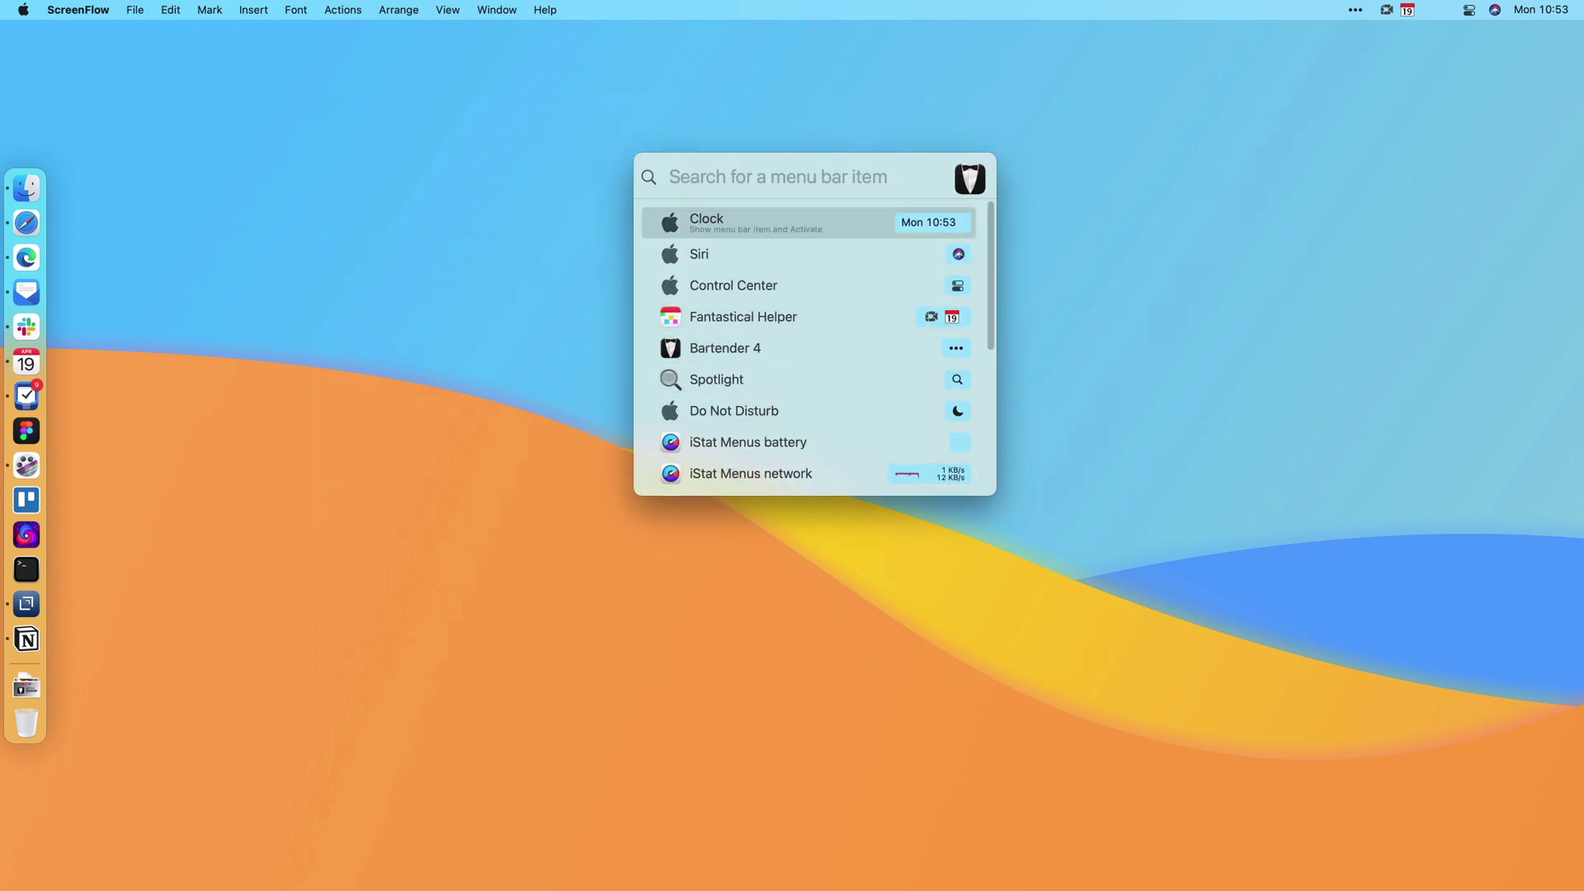
type("paste")
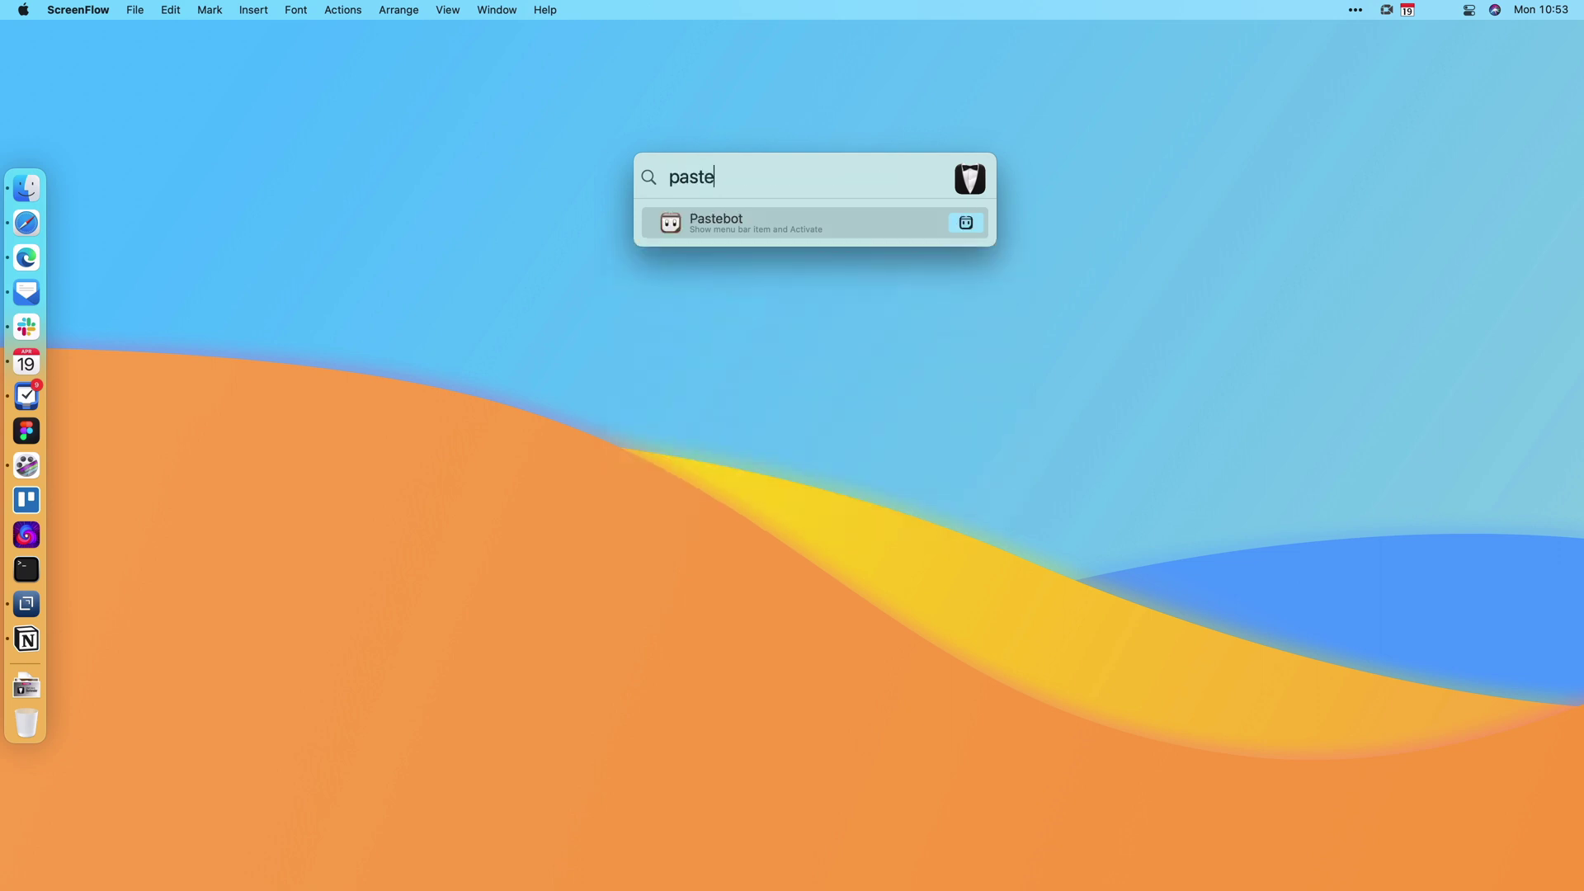
key("Return")
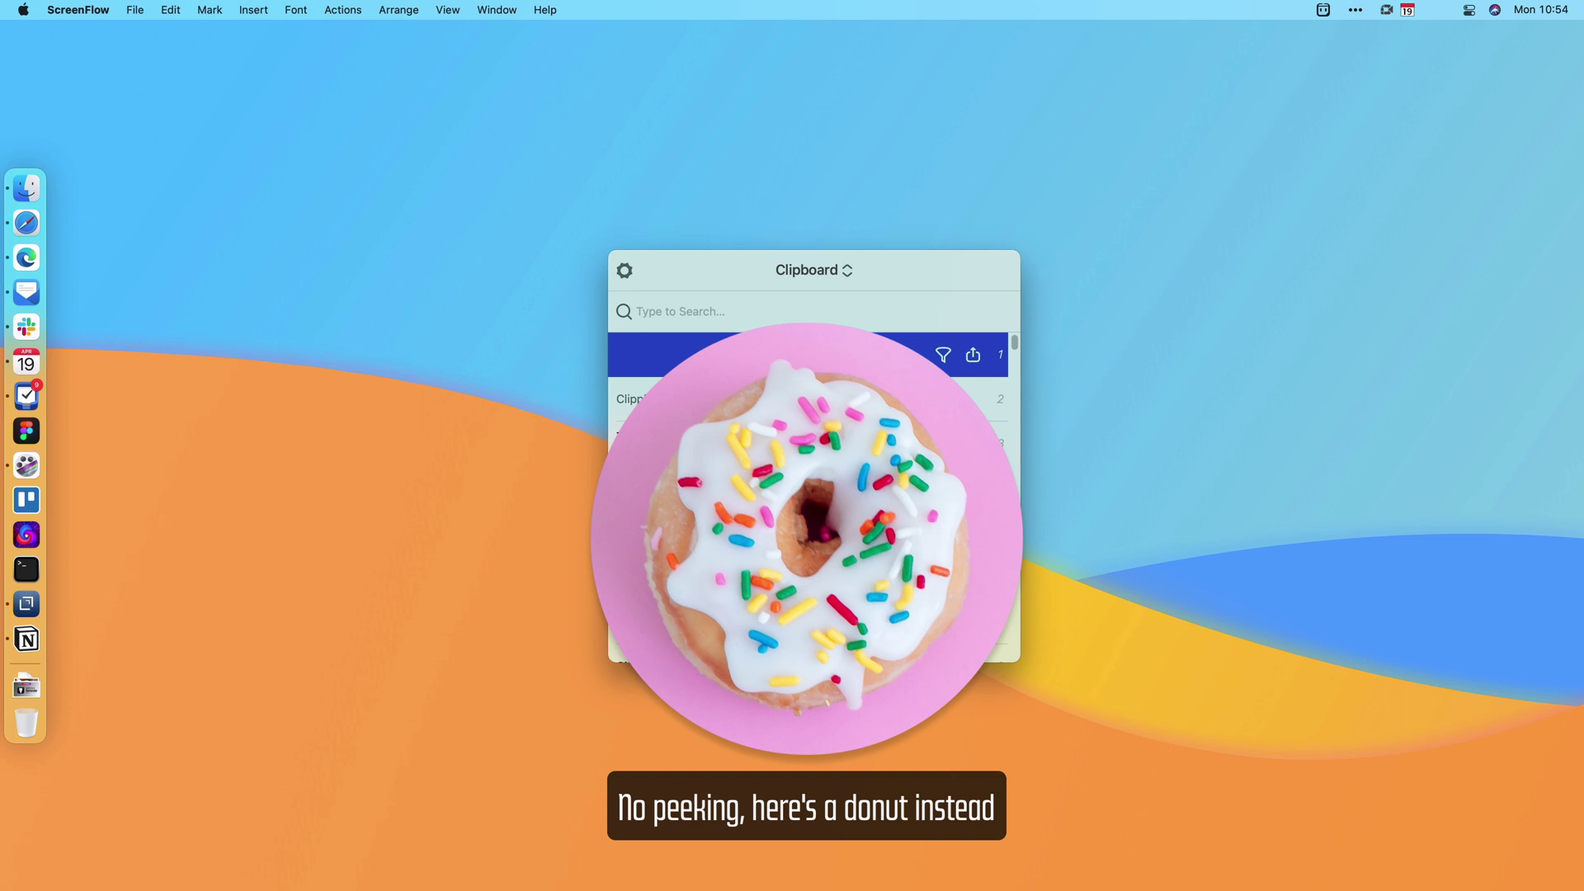
key("Escape")
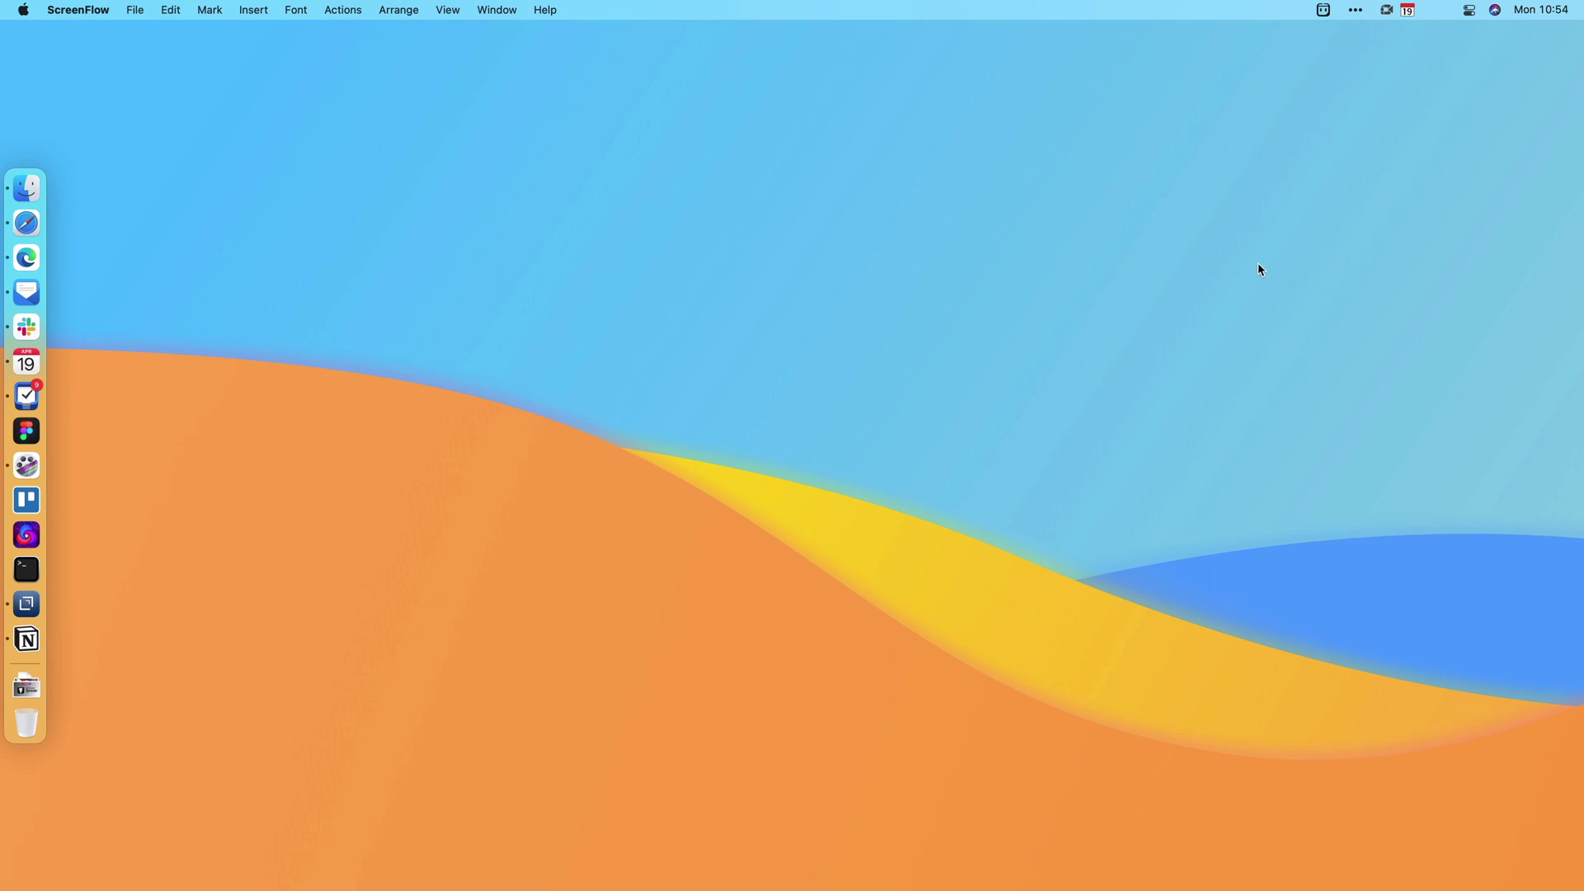
key("ctrl+alt+space")
Step: Select Bartender 4 in quick search to reveal the hidden menu bar items
key("Down")
key("Down")
key("Down")
key("Down")
key("Up")
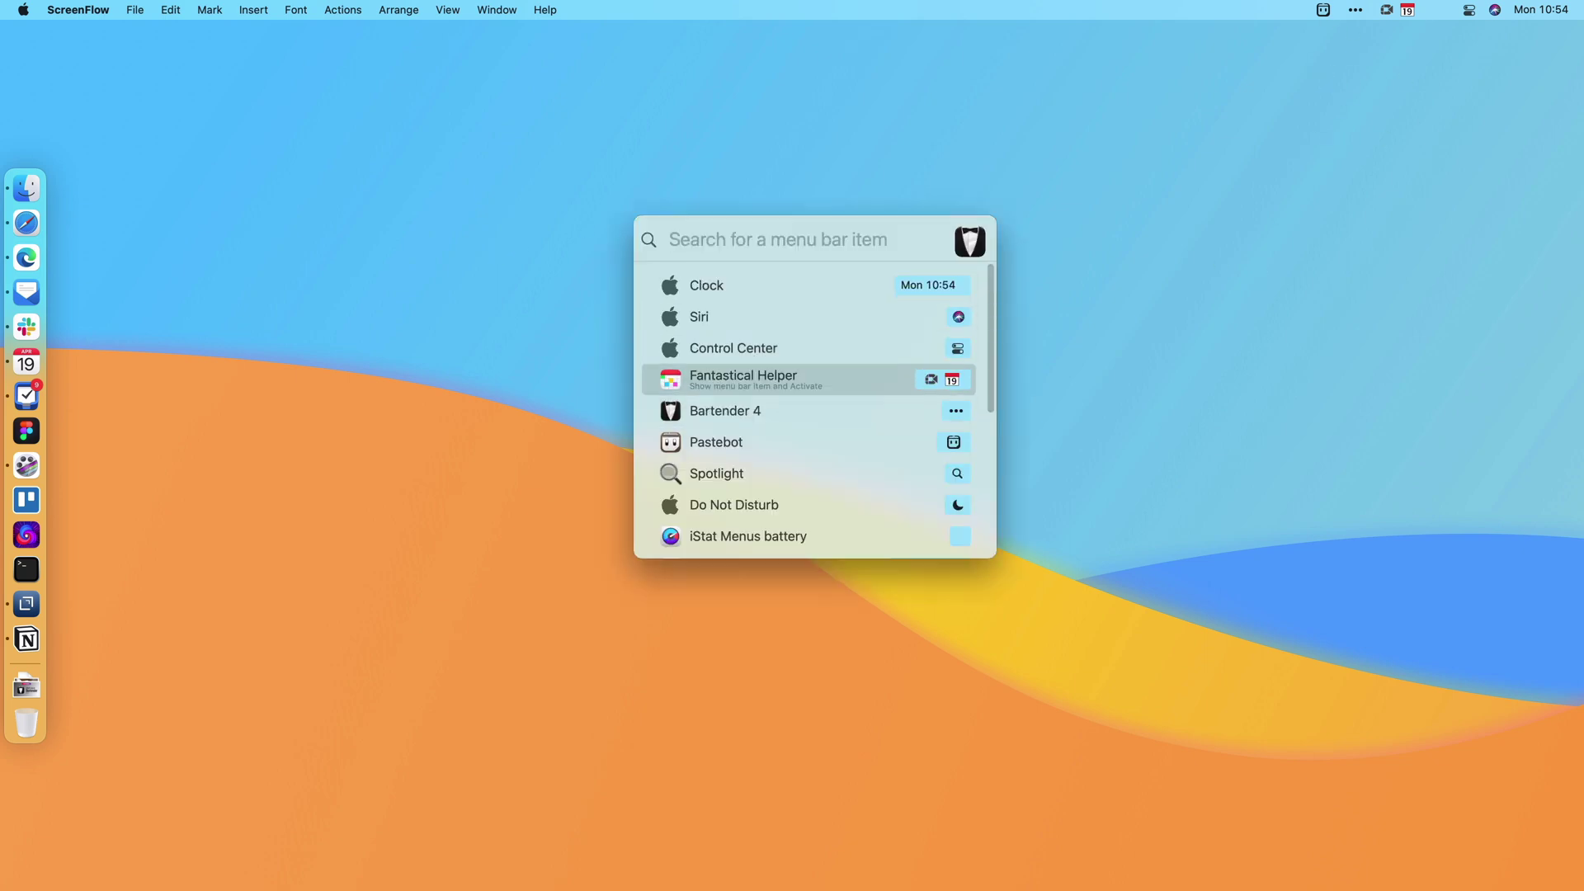
key("Up")
key("Up")
key("Down")
key("Down")
key("Down")
key("Return")
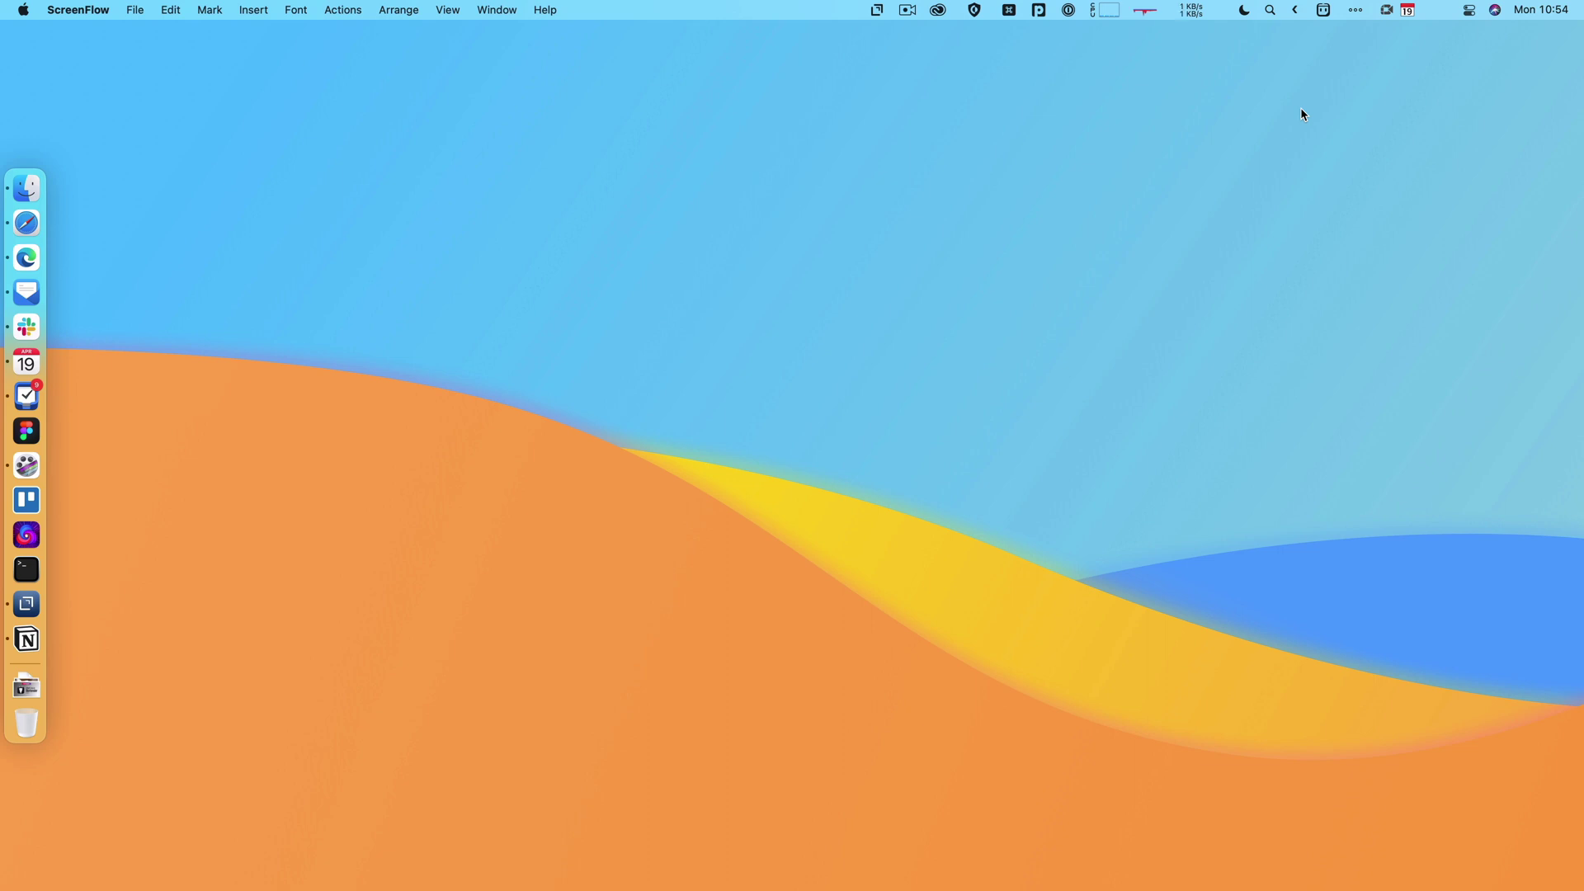
left_click(1355, 10)
Step: View the Hot Keys settings and try the ⌃⌥⌘/ Quick Search hotkey, dismissing Spotlight afterwards
left_click(1370, 31)
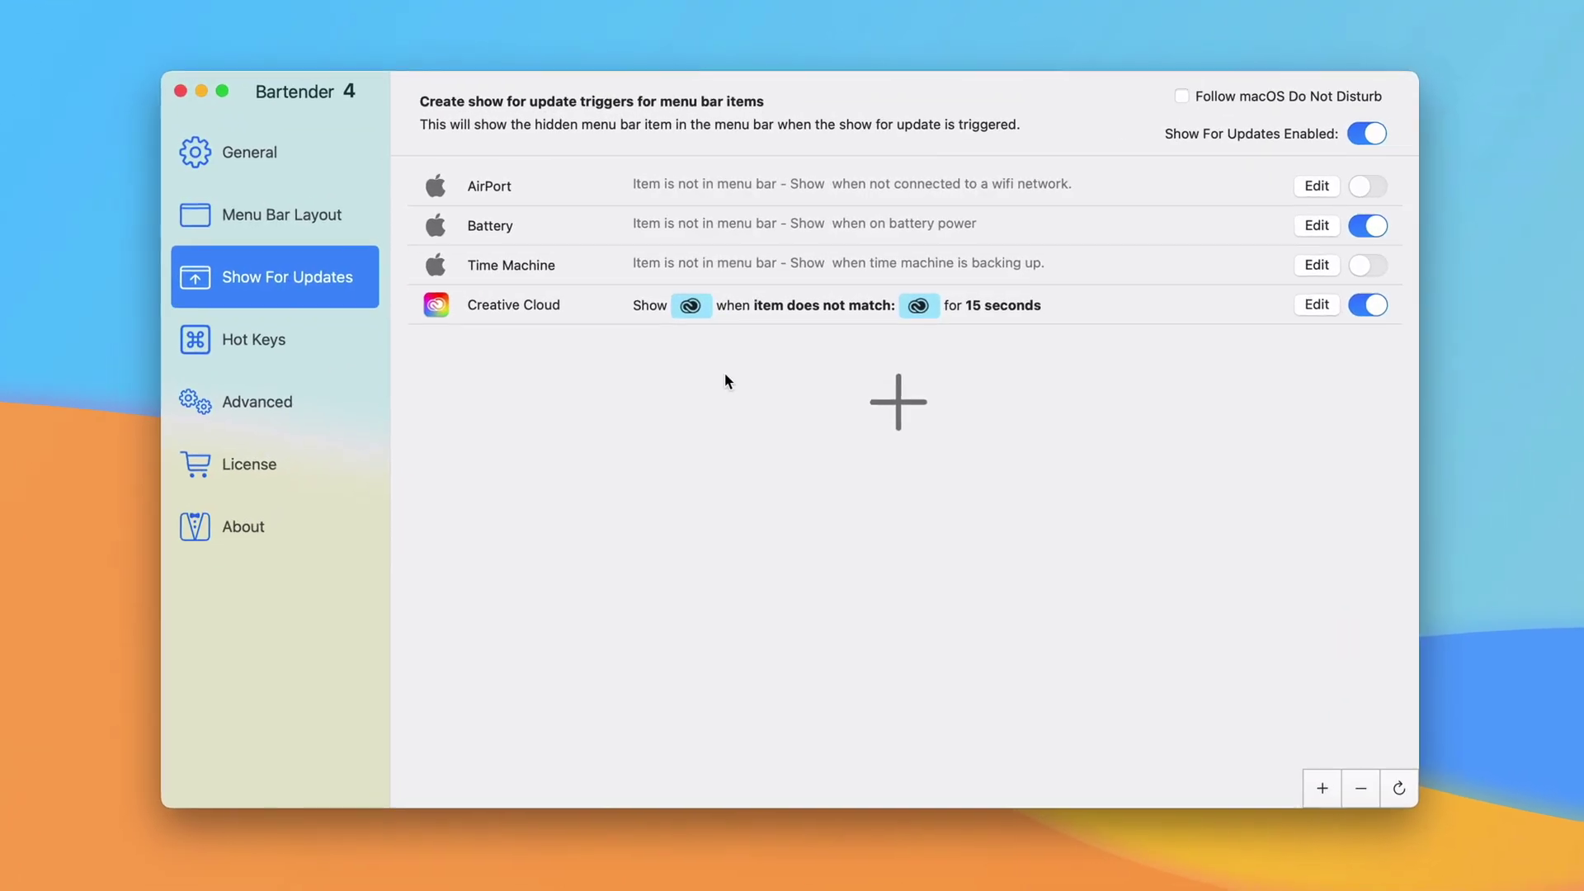
left_click(252, 351)
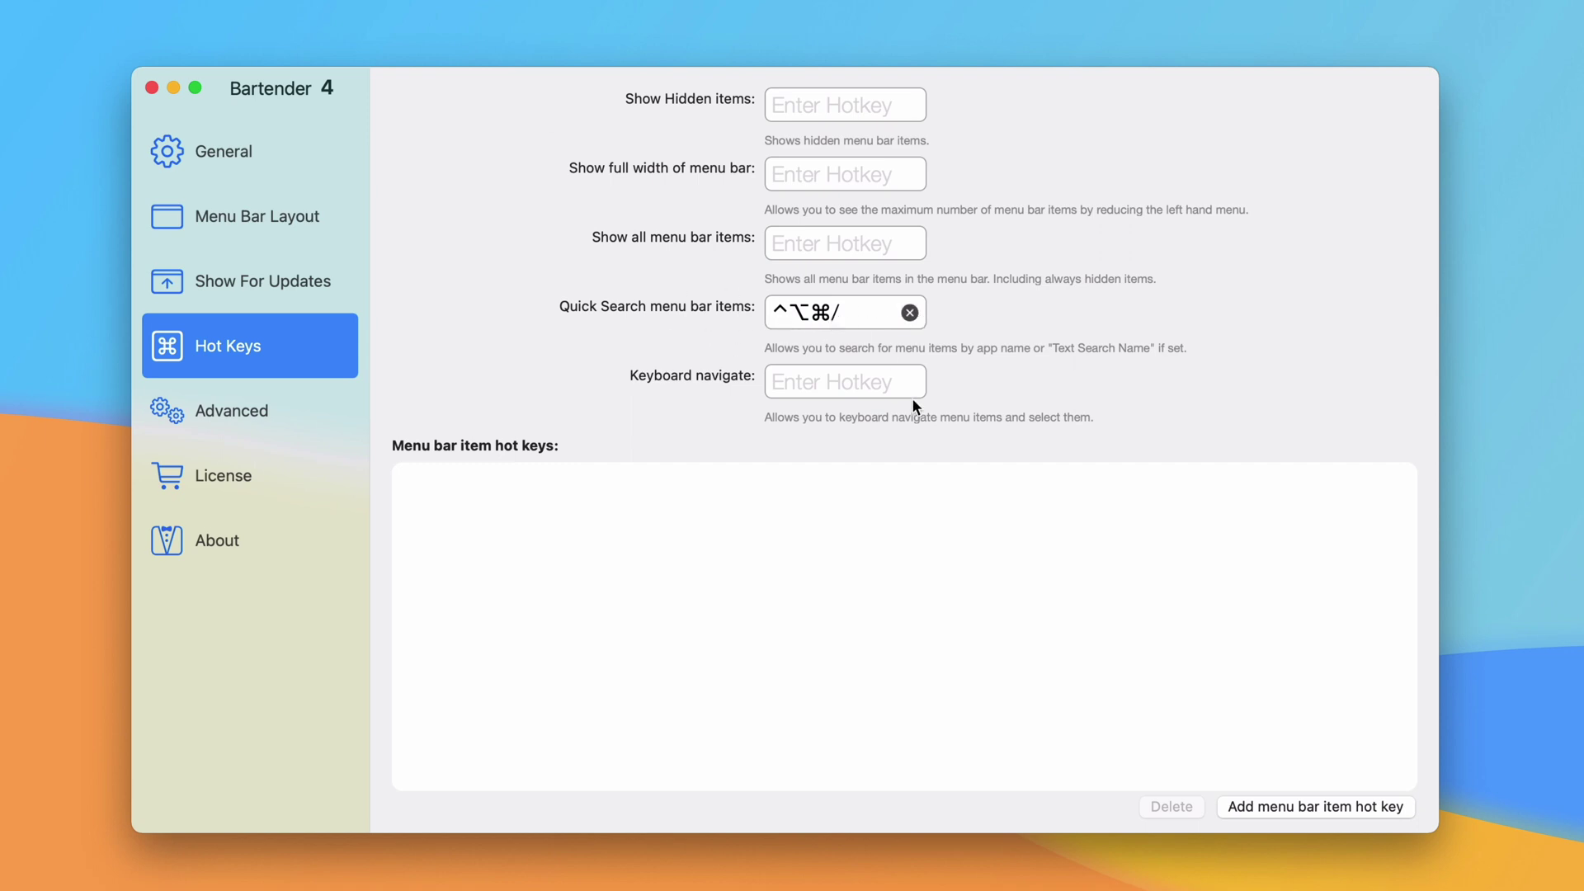
key("ctrl+alt+super+slash")
key("Down")
key("Down")
key("Down")
key("Down")
key("Down")
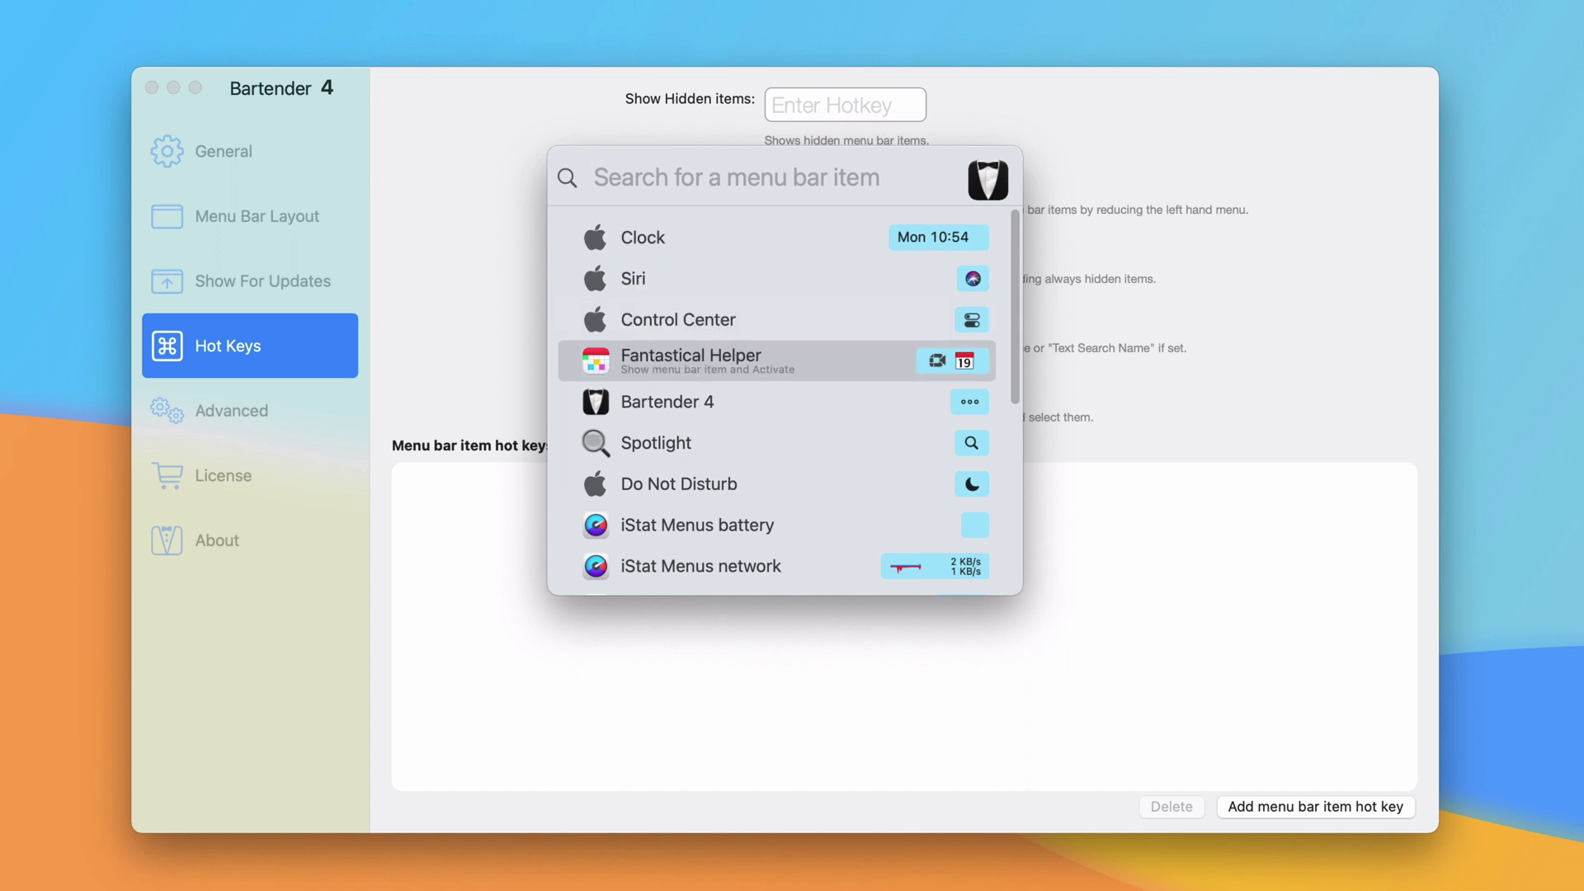
key("Return")
key("Escape")
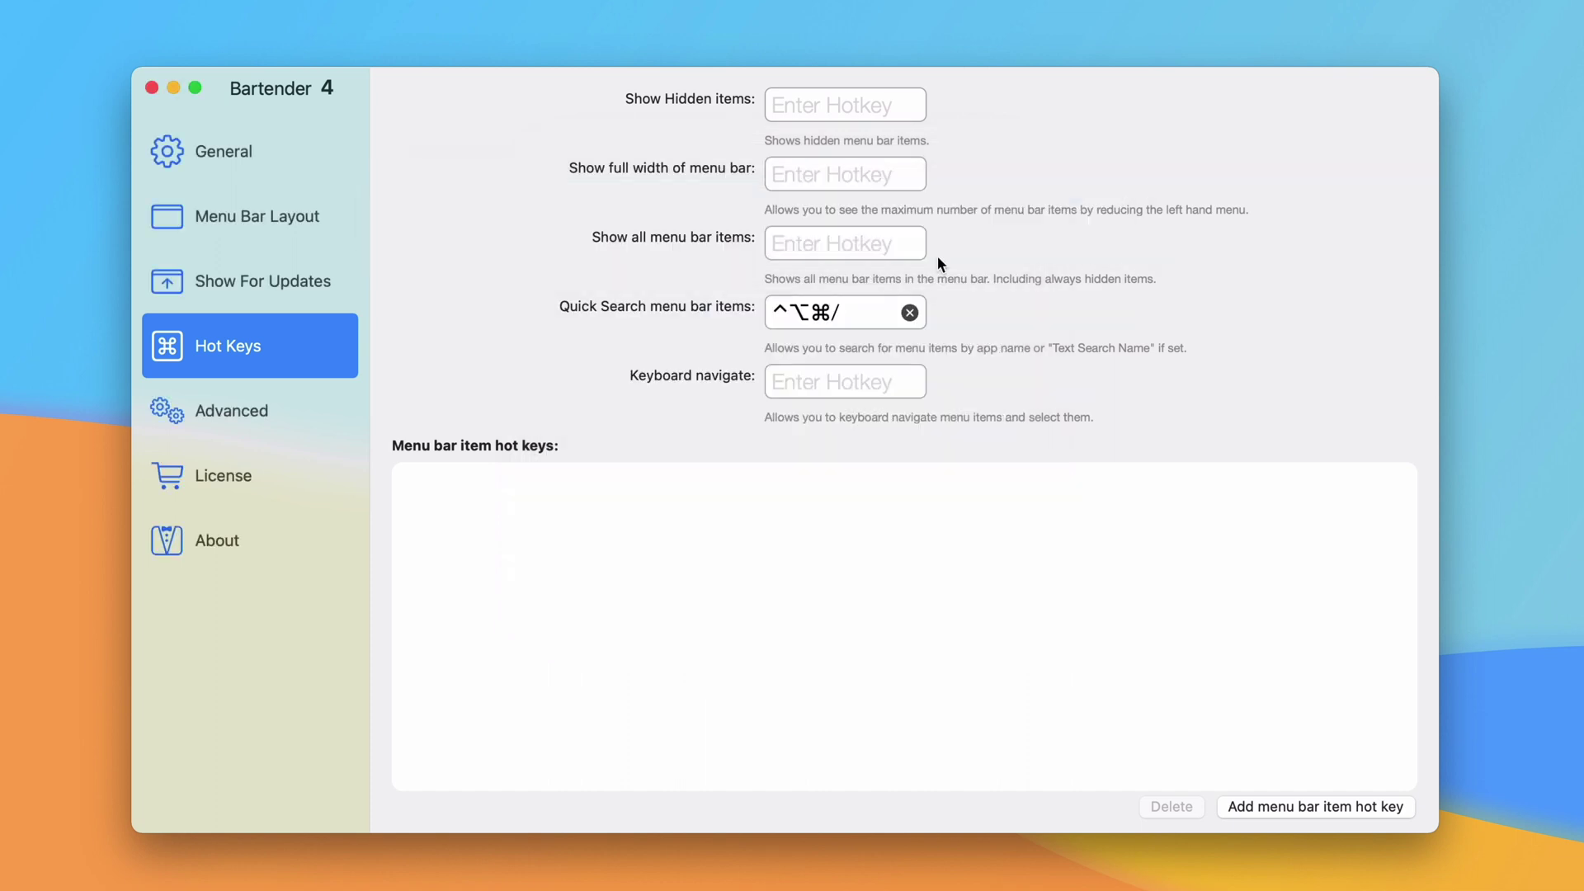